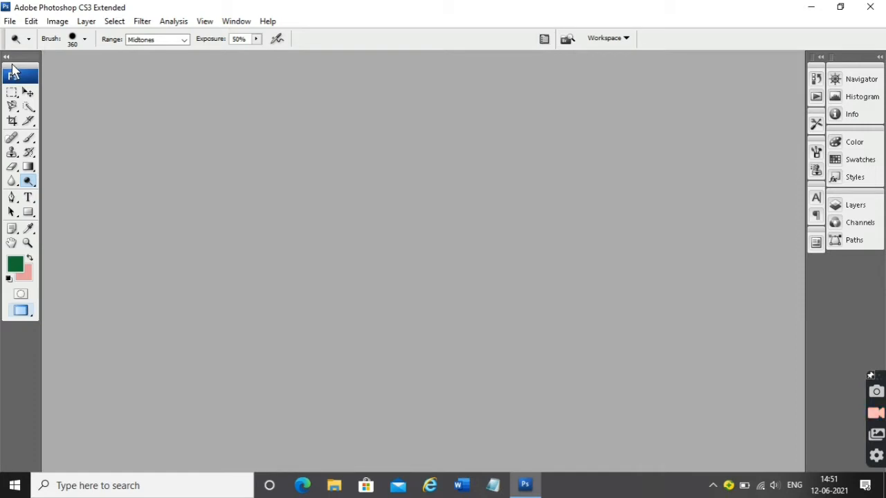
mouse_move(12, 73)
left_mouse_down()
mouse_move(184, 124)
mouse_move(326, 115)
mouse_move(177, 123)
mouse_move(30, 85)
mouse_move(16, 69)
left_mouse_up()
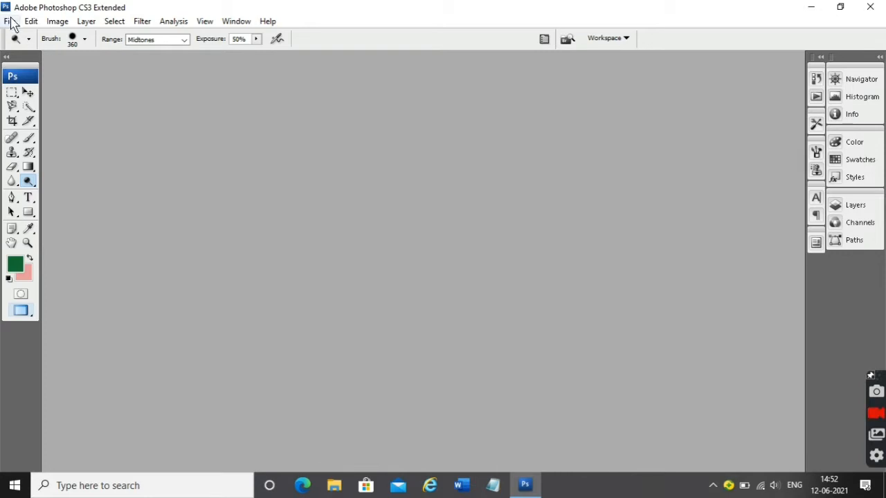
left_click(9, 20)
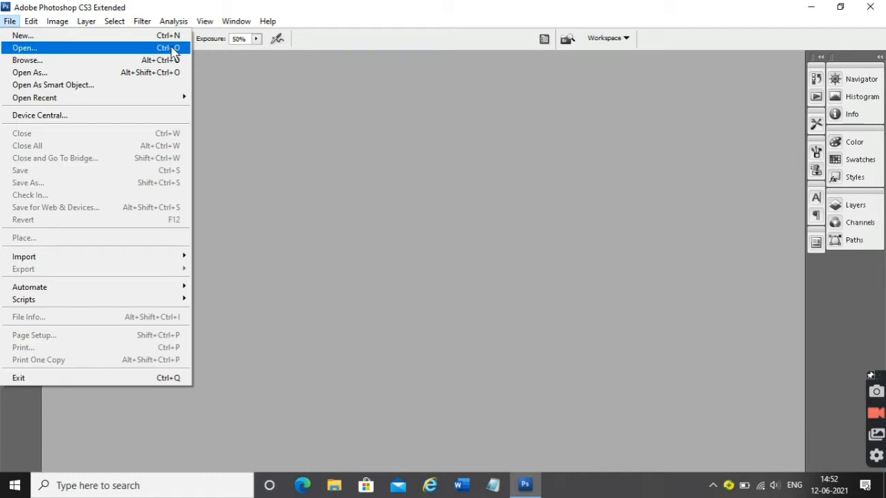
left_click(63, 46)
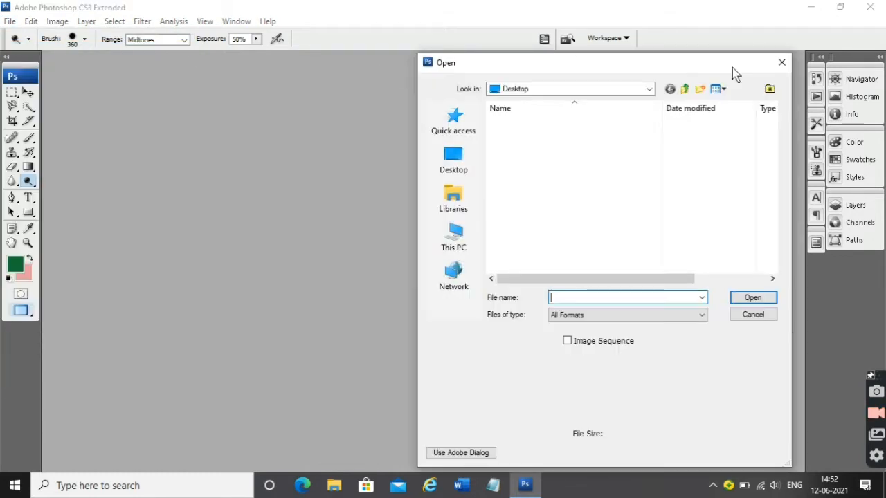
left_click(780, 62)
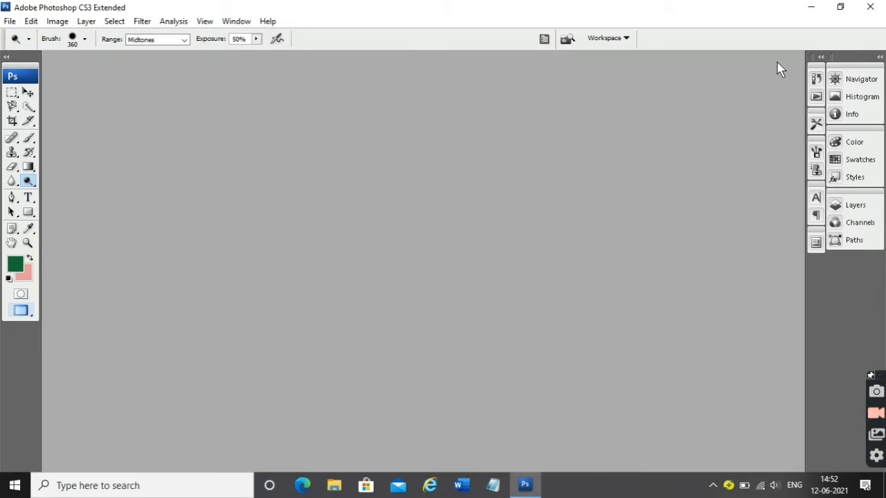
Step: Open the image ss from the Desktop and accept the pixel aspect ratio notice
key("ctrl+o")
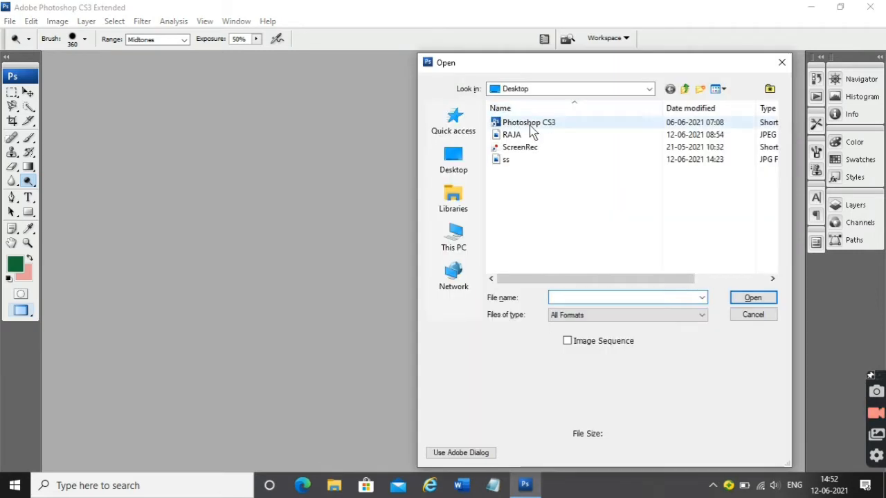
left_click(513, 161)
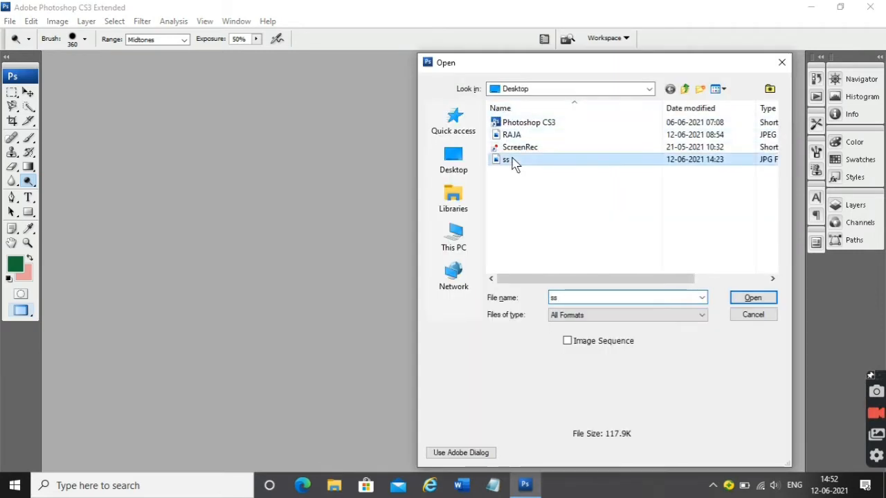
left_click(760, 298)
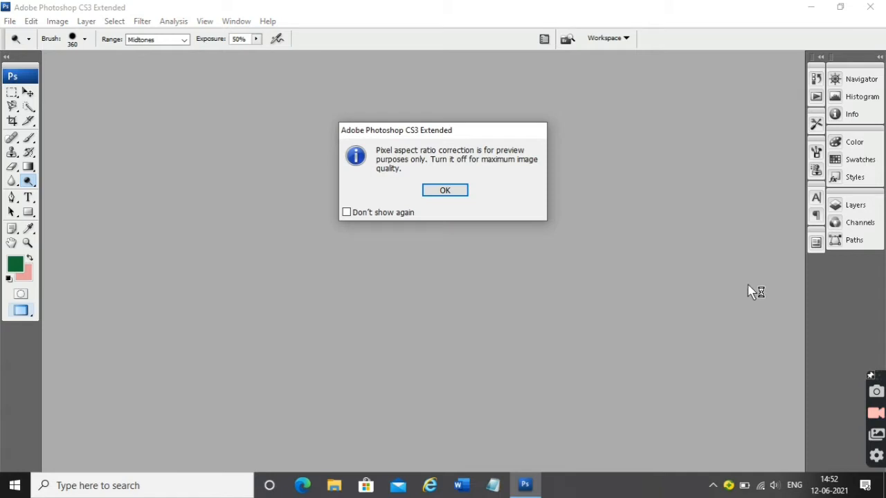
left_click(446, 191)
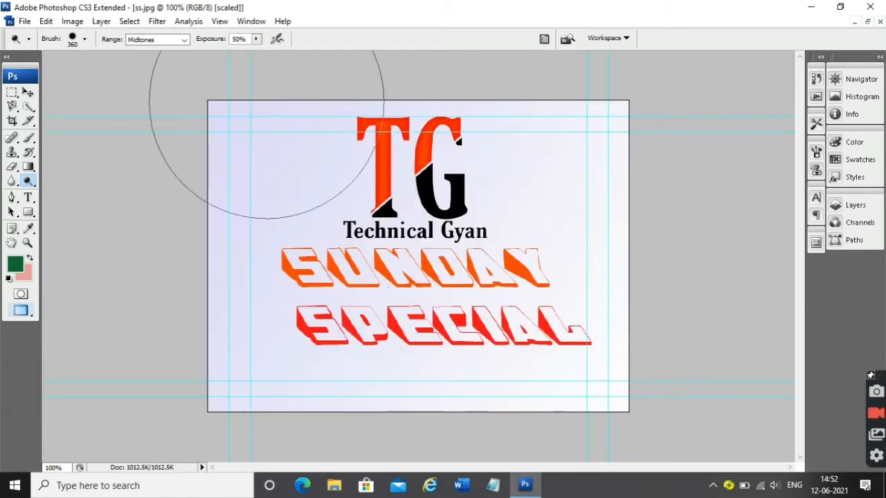
Step: Set the brush's master diameter to 26 px
left_click(85, 40)
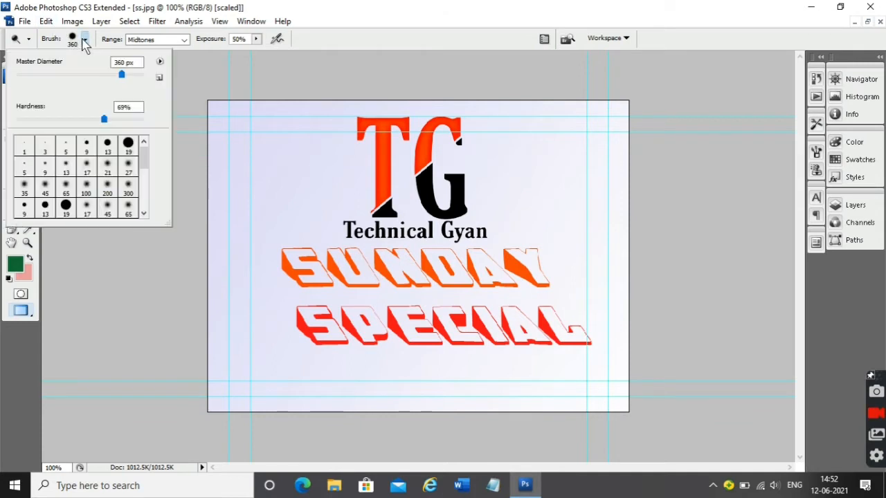
mouse_move(83, 74)
left_mouse_down()
mouse_move(87, 81)
mouse_move(32, 77)
left_mouse_up()
left_click(153, 290)
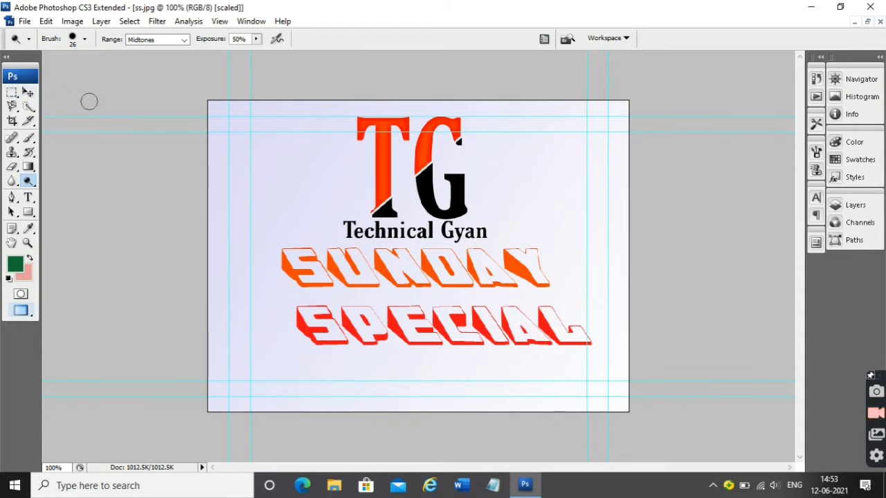
Step: Make a circular selection around the TG logo and its caption with the Elliptical Marquee Tool
key("m")
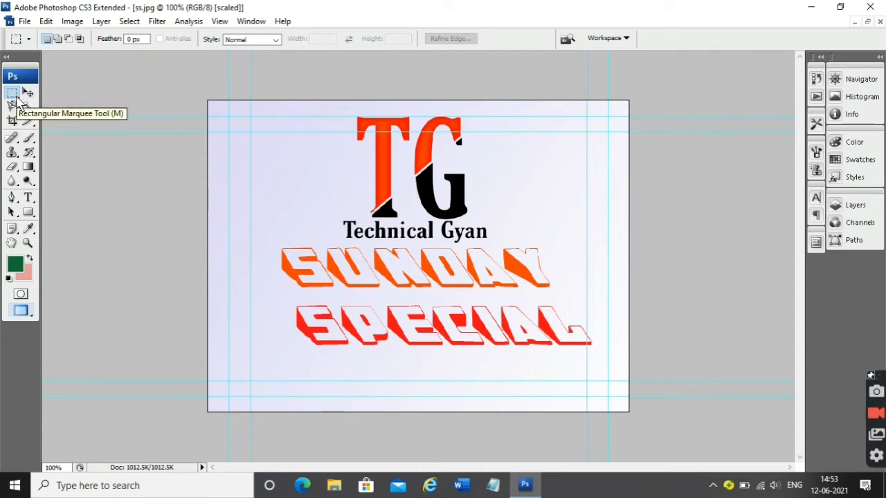
right_click(18, 101)
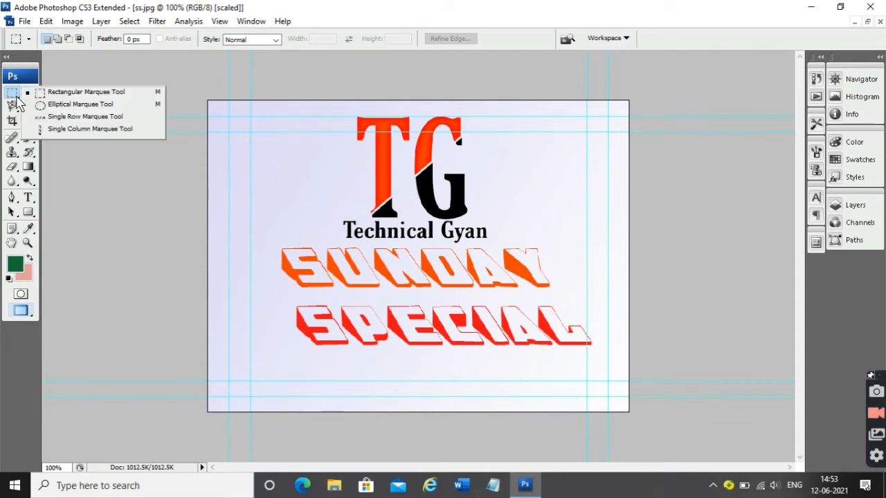
left_click(69, 104)
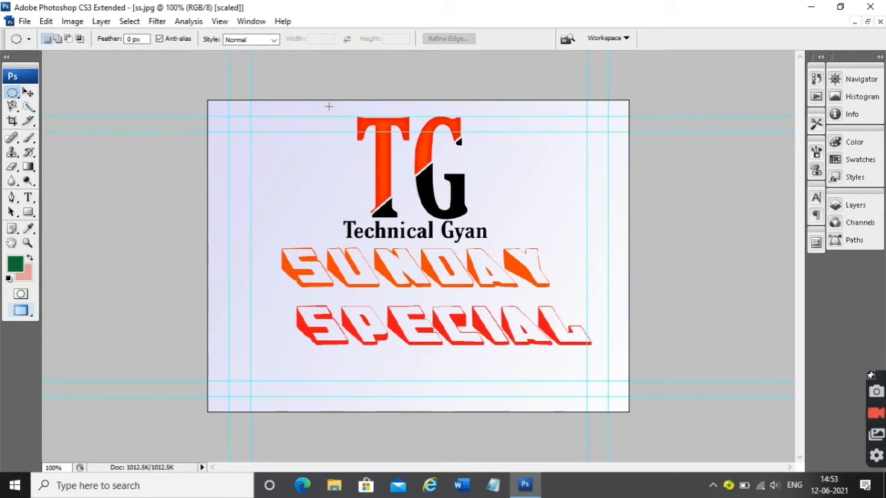
left_click_drag(328, 105, 520, 295)
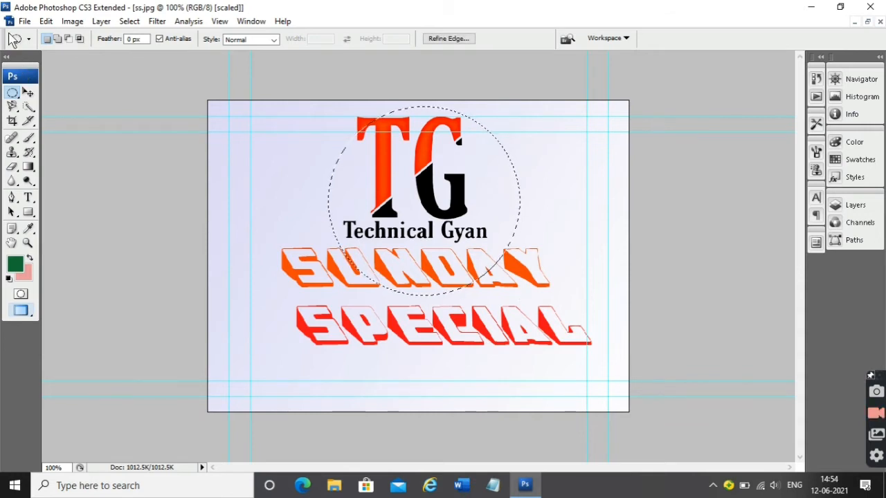
Step: Frame the TG logo with a rectangular marquee selection shifted slightly down and to the left, and deselect it
right_click(18, 97)
left_click(76, 92)
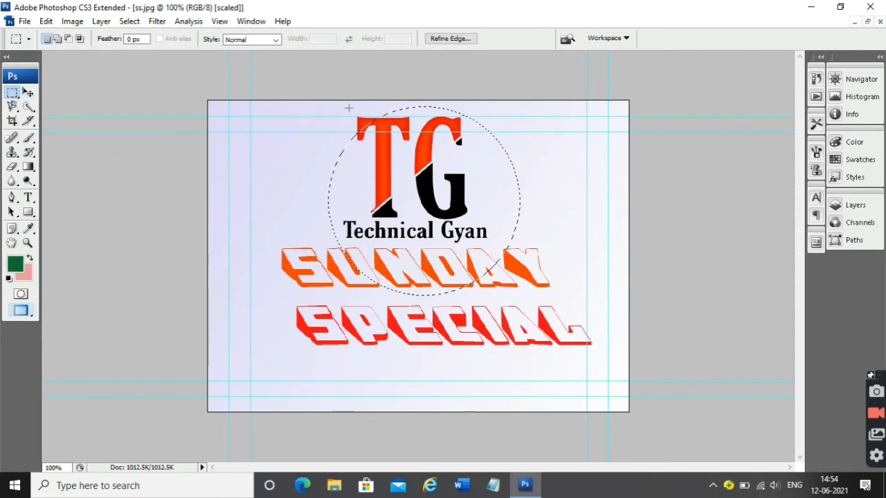
left_click_drag(310, 101, 537, 266)
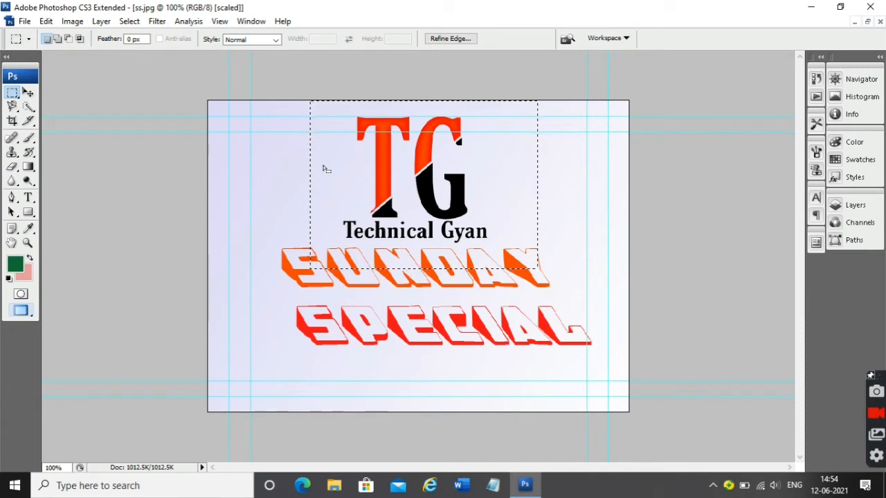
left_click_drag(346, 190, 333, 203)
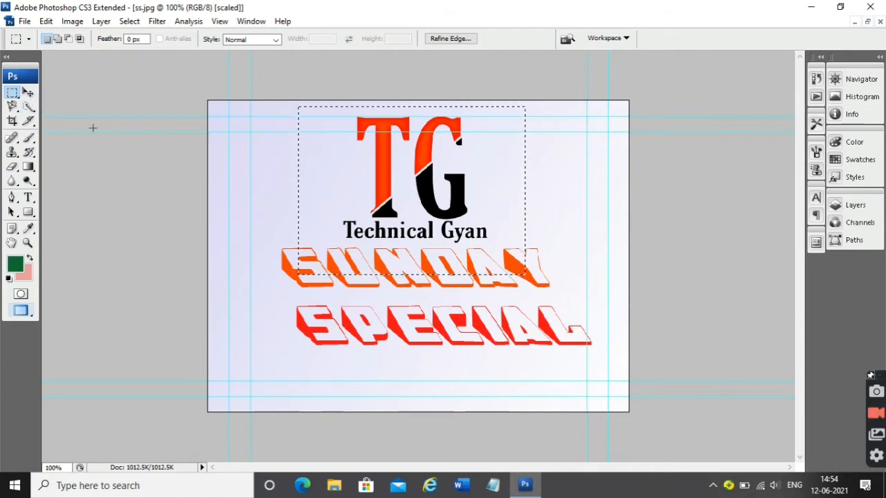
left_click(267, 192)
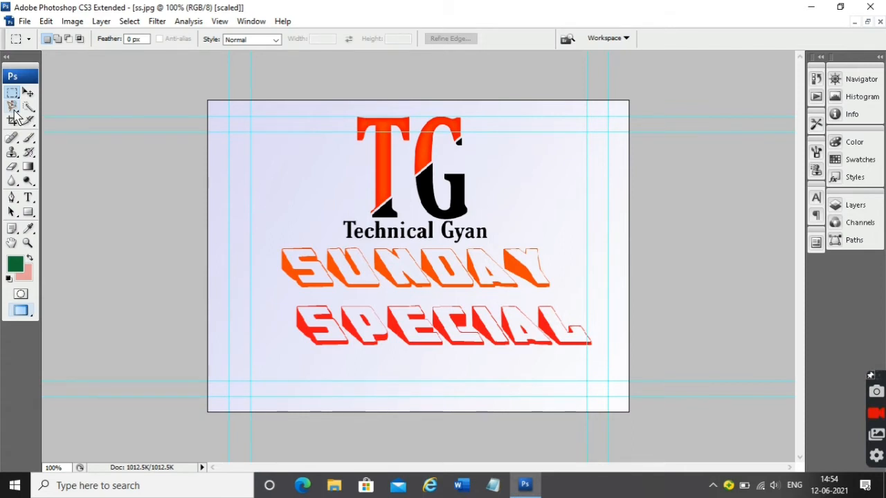
Step: Use the Magnetic Lasso Tool at 300% zoom to select the background area along the left edge of the T's stem
key("l")
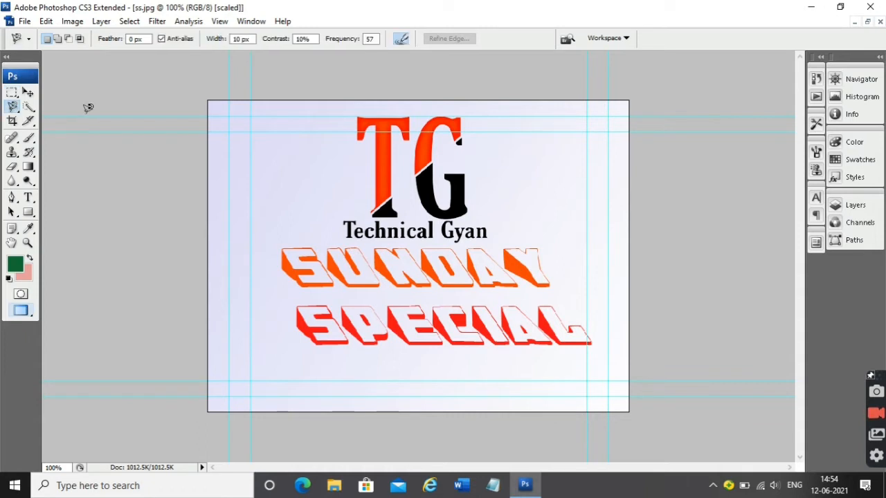
left_click(12, 109)
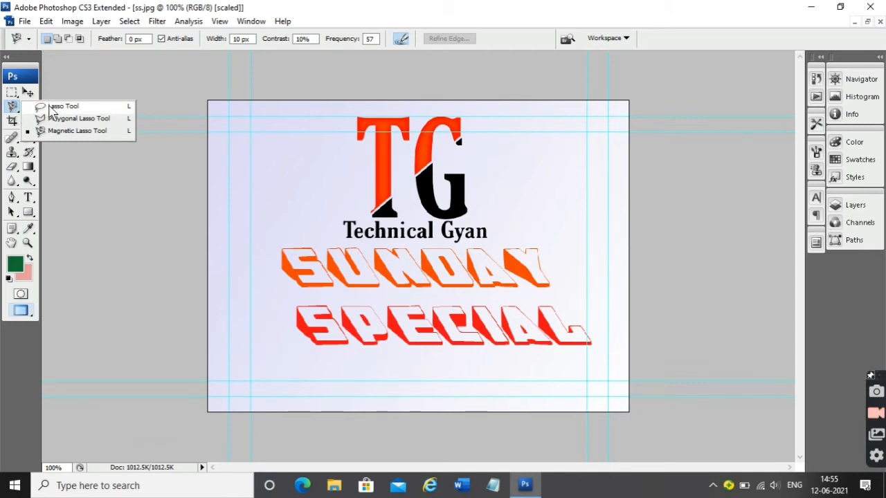
left_click(371, 208, "ctrl")
left_click(371, 208, "ctrl")
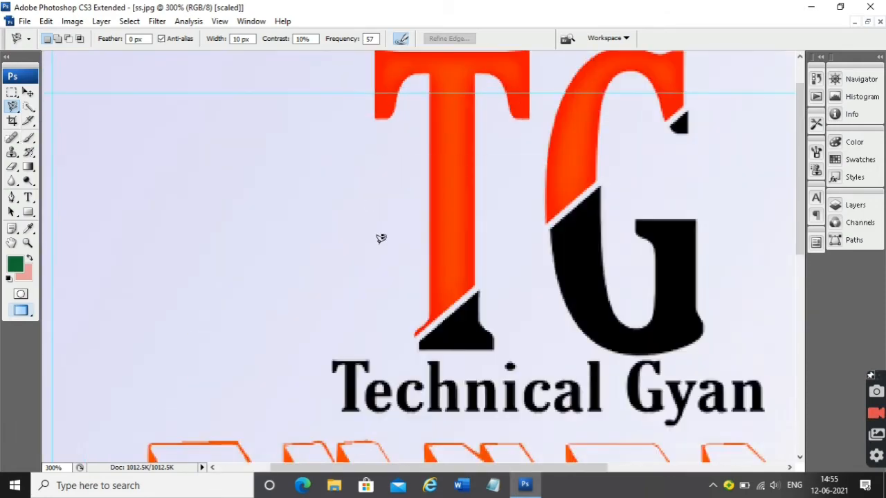
left_click(425, 323)
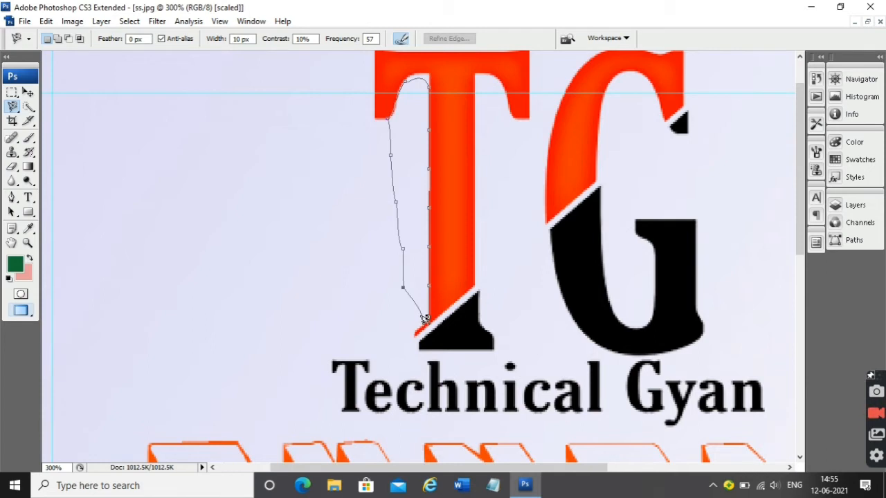
left_click(425, 319)
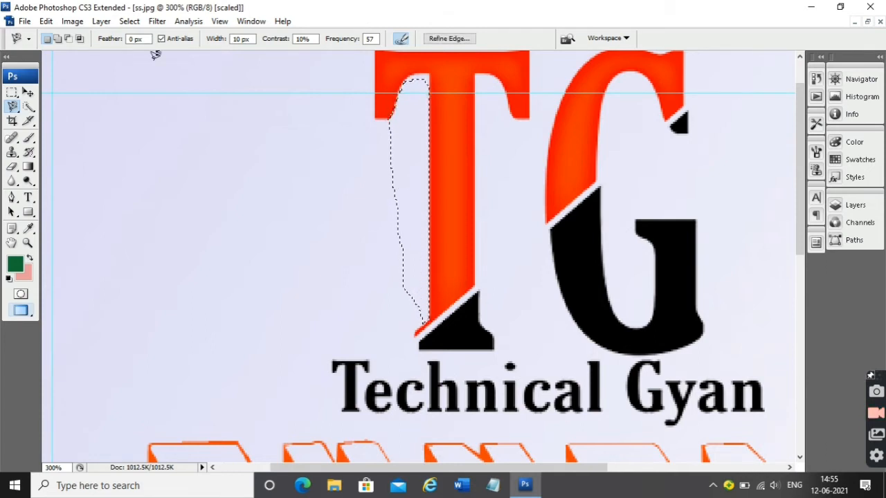
Step: Use the Polygonal Lasso Tool to select a jagged background area along the left edge of the T's stem
left_click(18, 111)
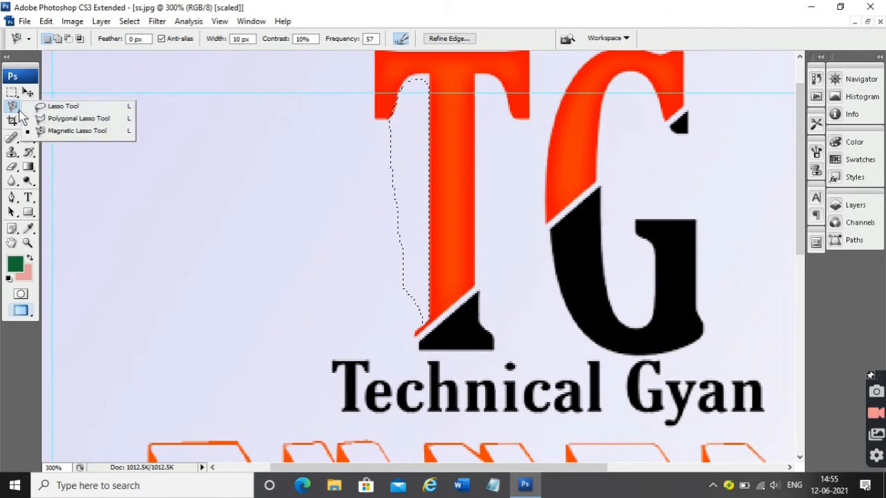
left_click(69, 118)
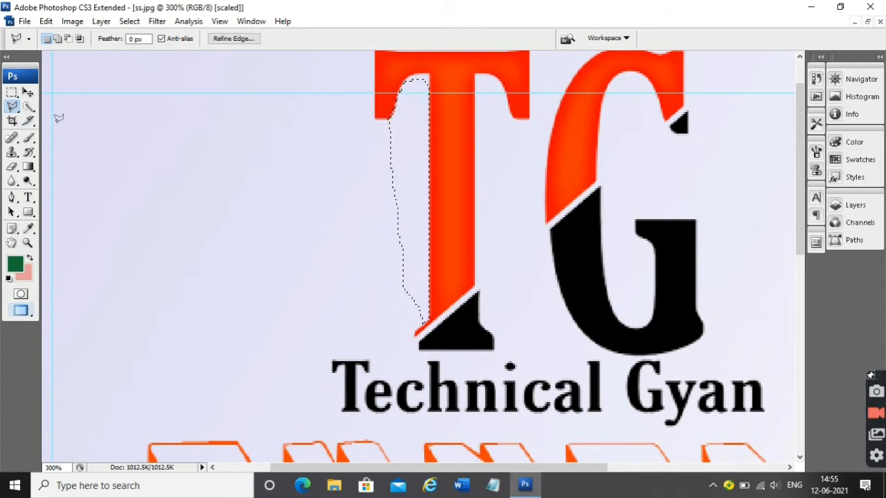
left_click(415, 330)
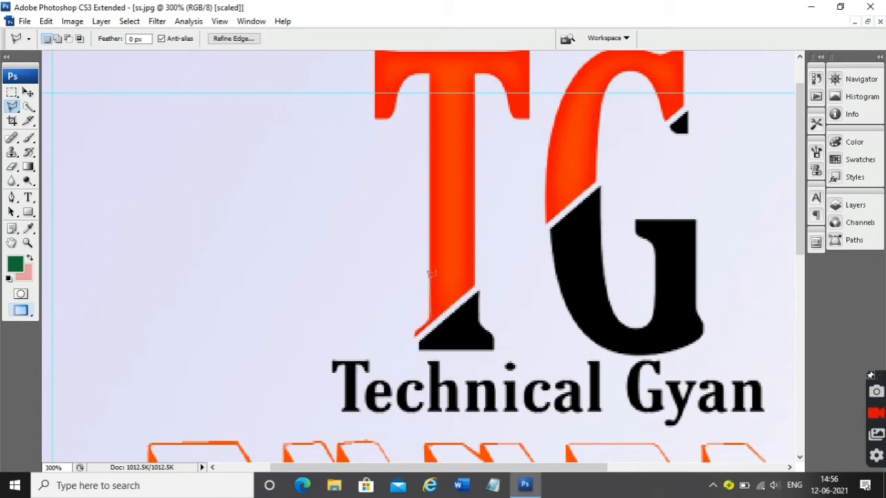
left_click(429, 203)
left_click(412, 180)
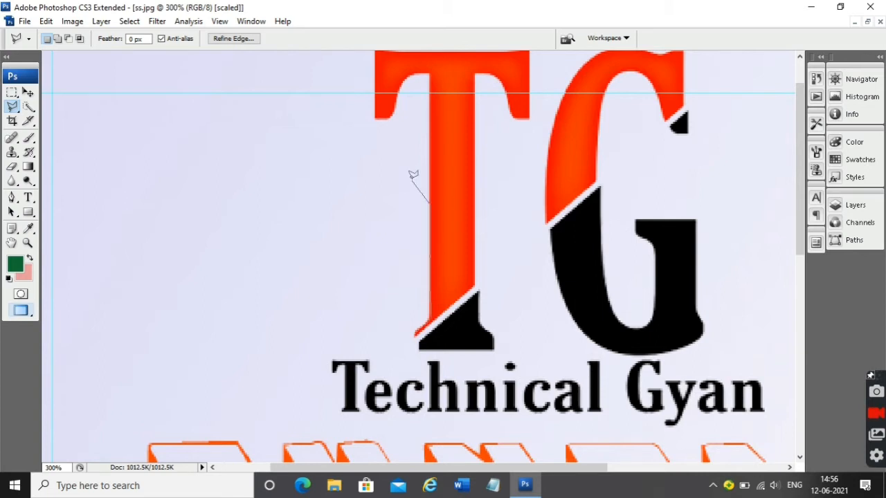
left_click(366, 174)
left_click(346, 209)
left_click(383, 220)
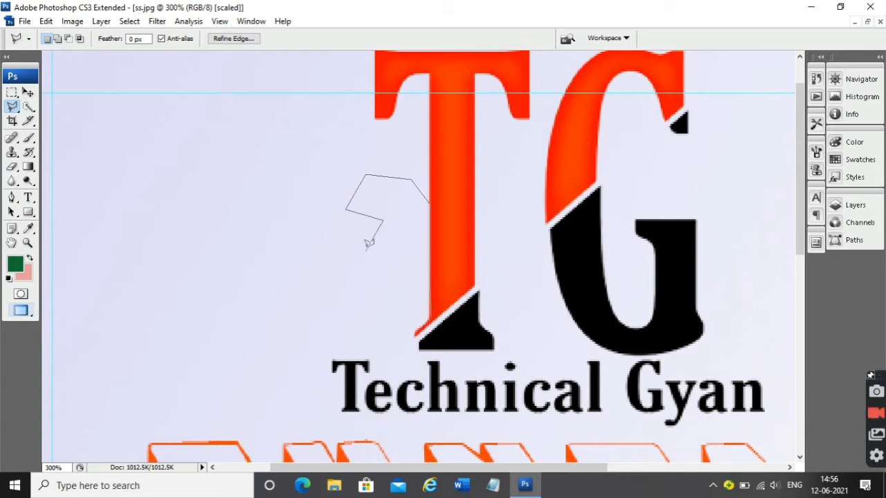
left_click(362, 257)
left_click(395, 263)
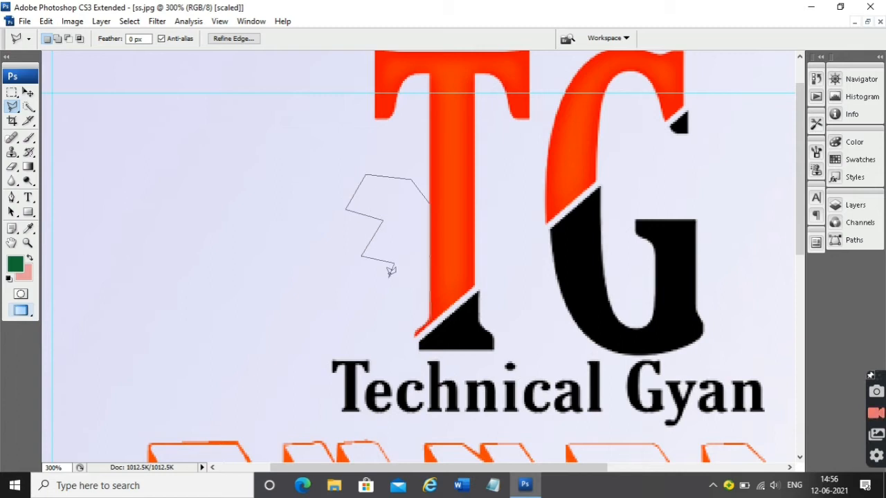
left_click(381, 308)
double_click(415, 331)
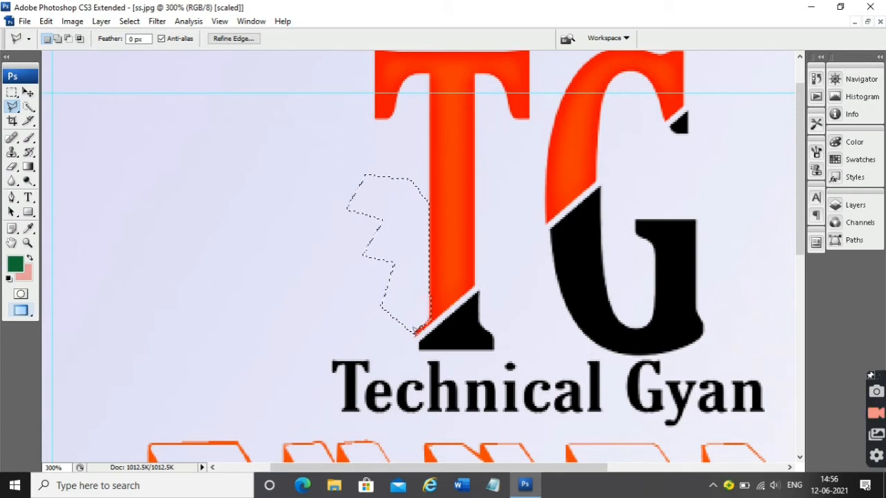
left_click(244, 182)
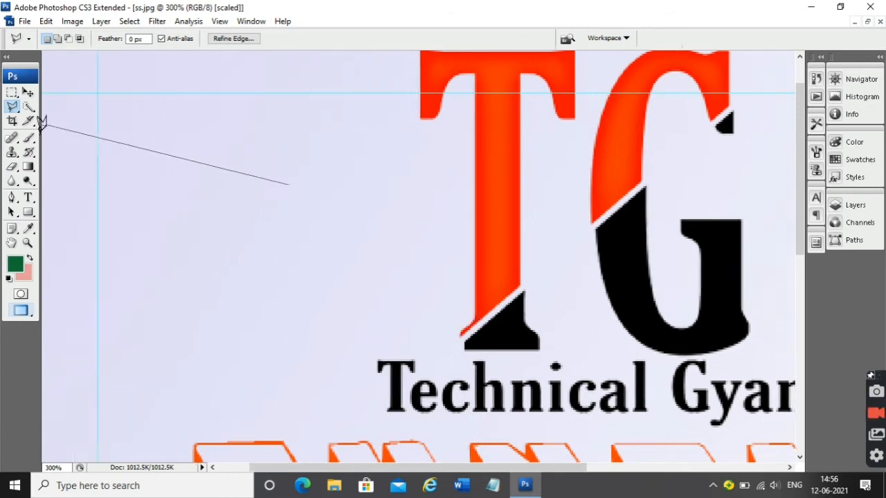
double_click(145, 144)
right_click(93, 124)
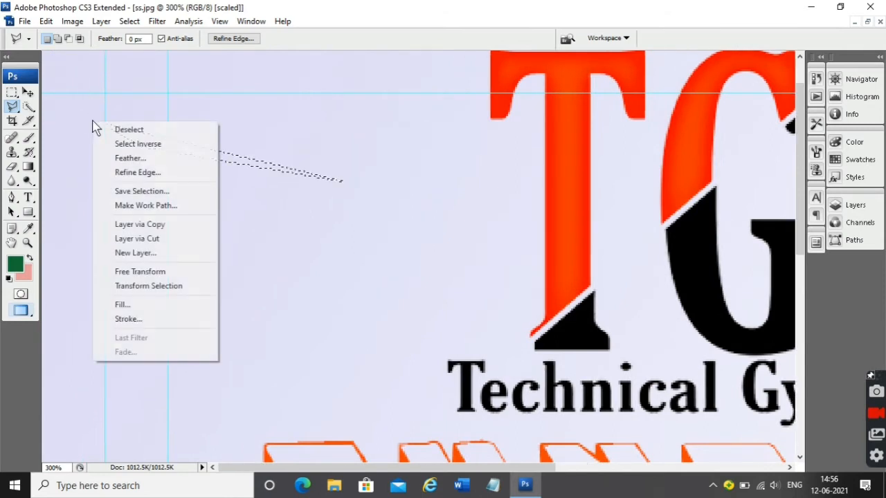
left_click(19, 117)
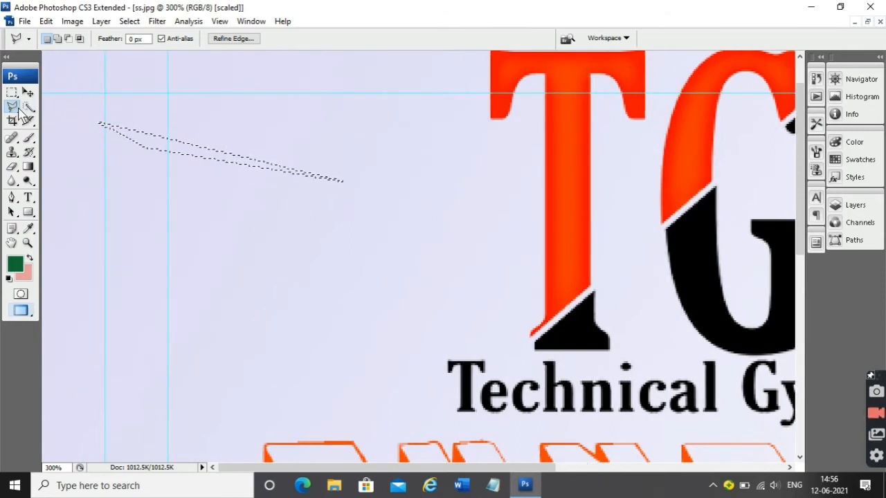
Step: Trace the outline of the red T with the Magnetic Lasso Tool, close the selection, and deselect it
left_click_drag(19, 117, 69, 130)
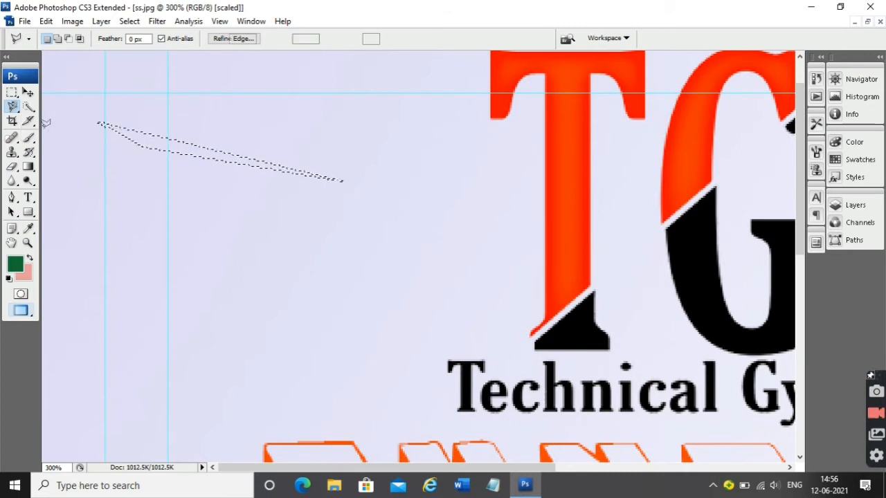
left_click(533, 326)
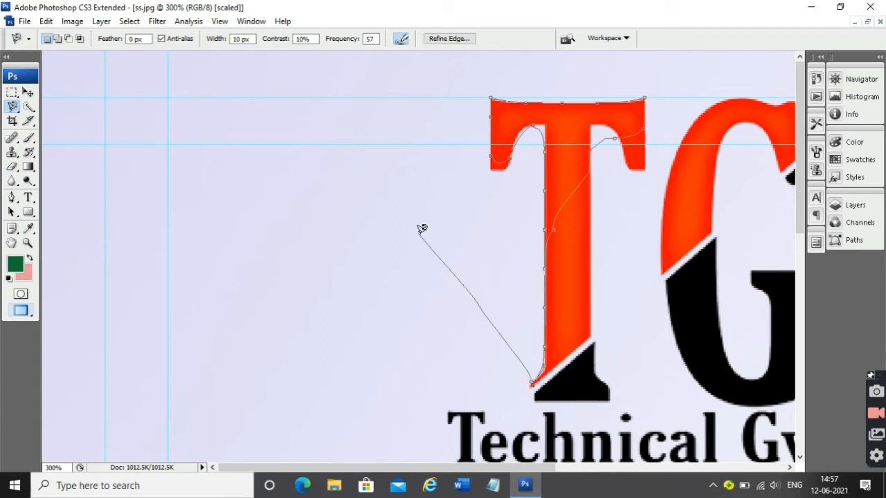
double_click(421, 228)
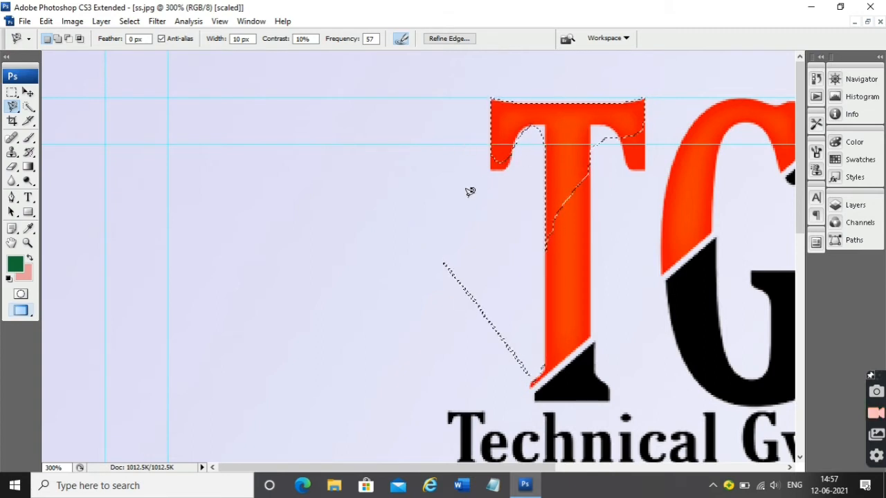
left_click(118, 121)
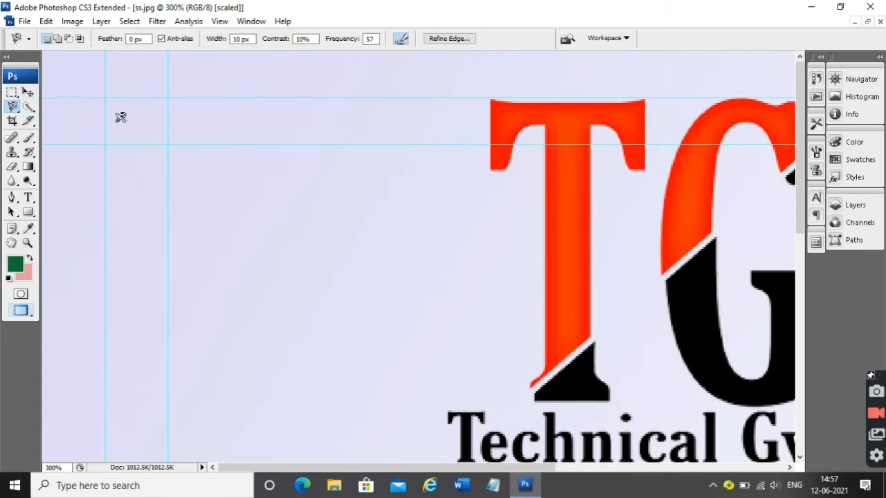
double_click(93, 123)
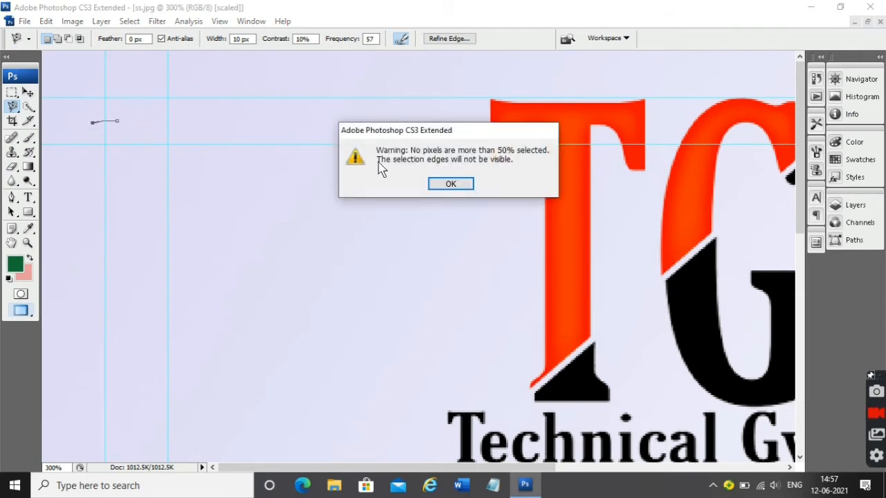
left_click(448, 184)
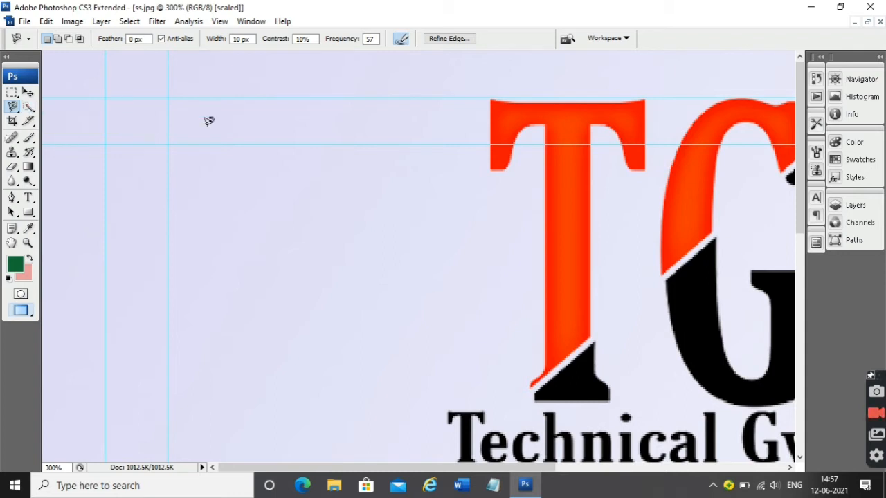
Step: Use the Quick Selection Tool with a size 30 brush to select the T, the G and the background in the image's upper-left corner
key("w")
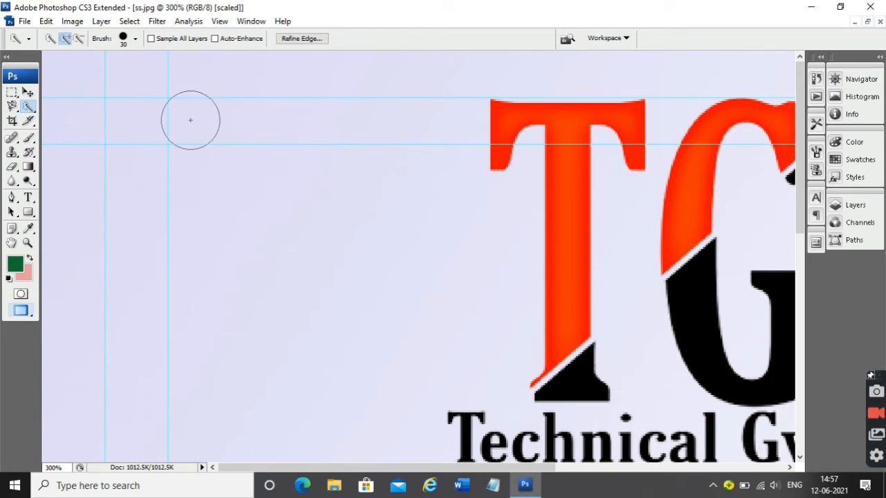
left_click(568, 168)
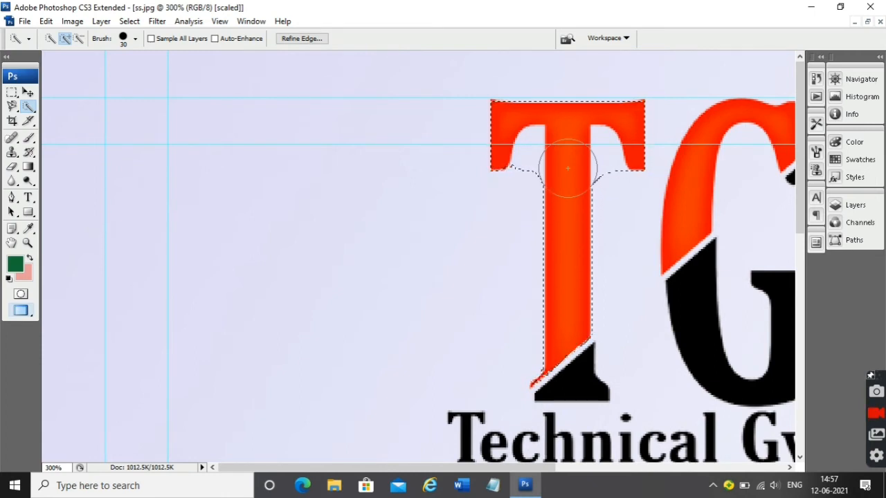
left_click(684, 192)
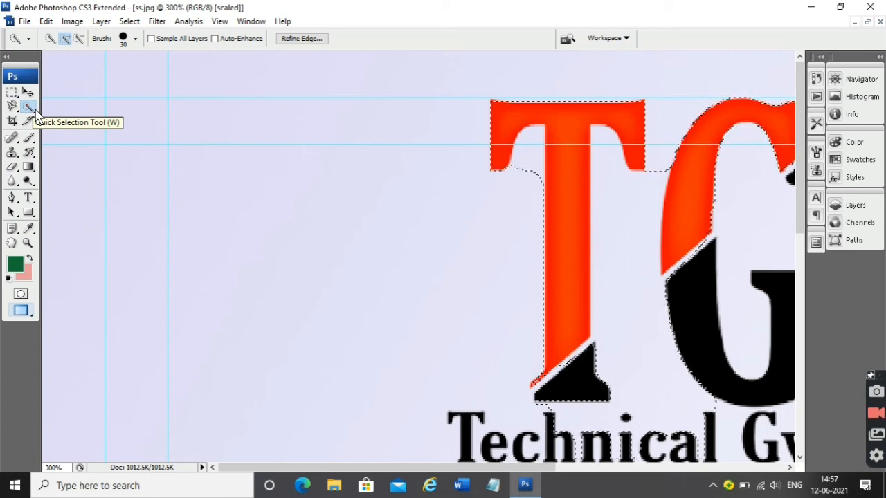
left_click_drag(69, 115, 101, 141)
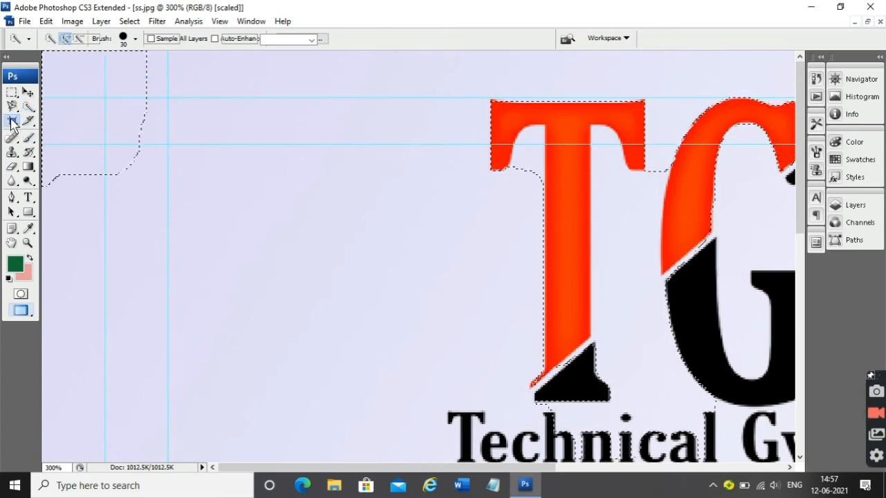
Step: Deselect everything and crop the image to a 3.5 cm by 4.5 cm area around the T
left_click(11, 122)
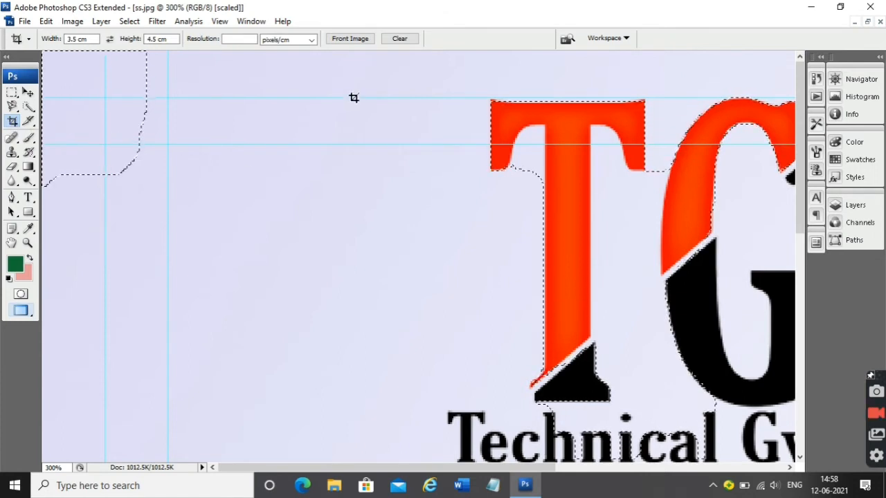
key("ctrl+d")
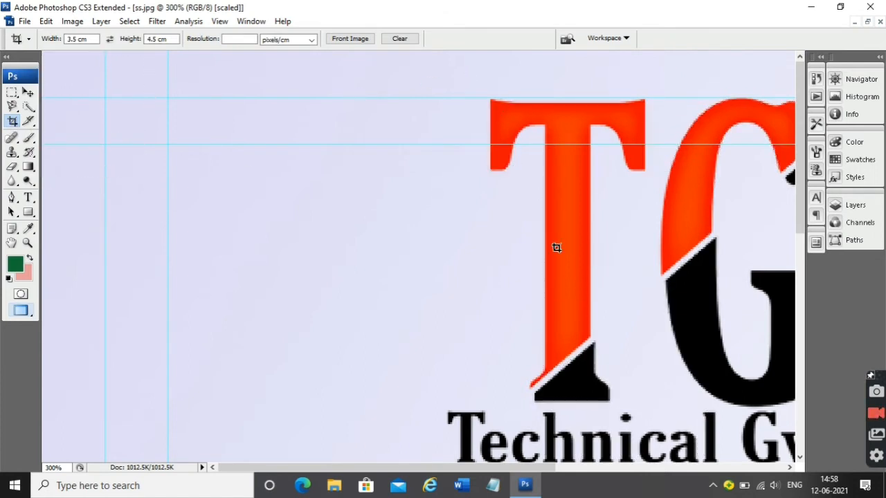
left_click_drag(443, 69, 726, 416)
left_click_drag(517, 290, 514, 315)
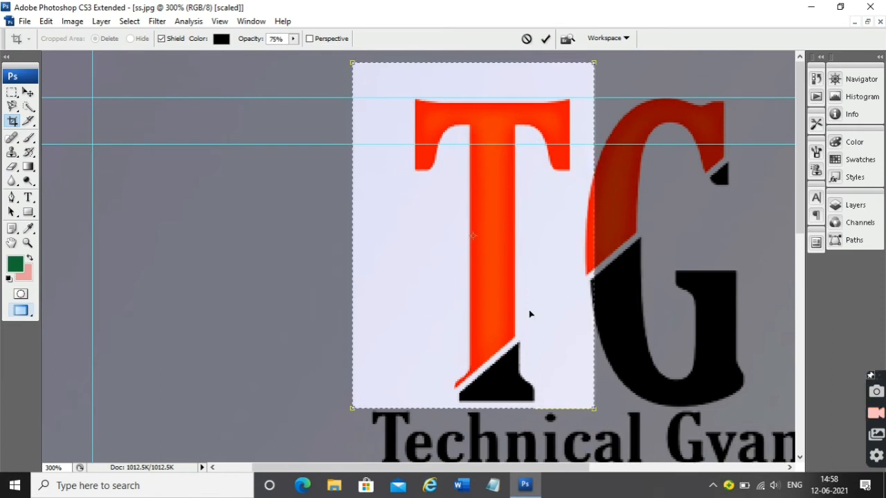
key("Return")
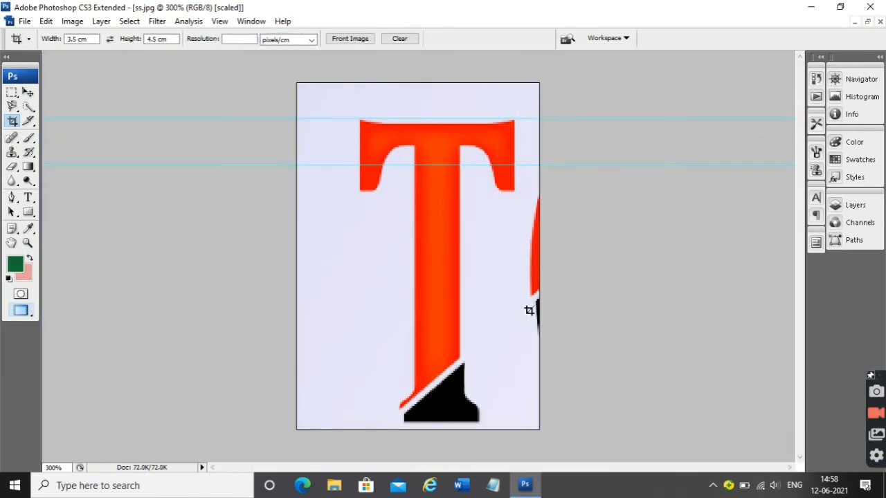
Step: Undo the crop around the T to restore the full image
key("ctrl+z")
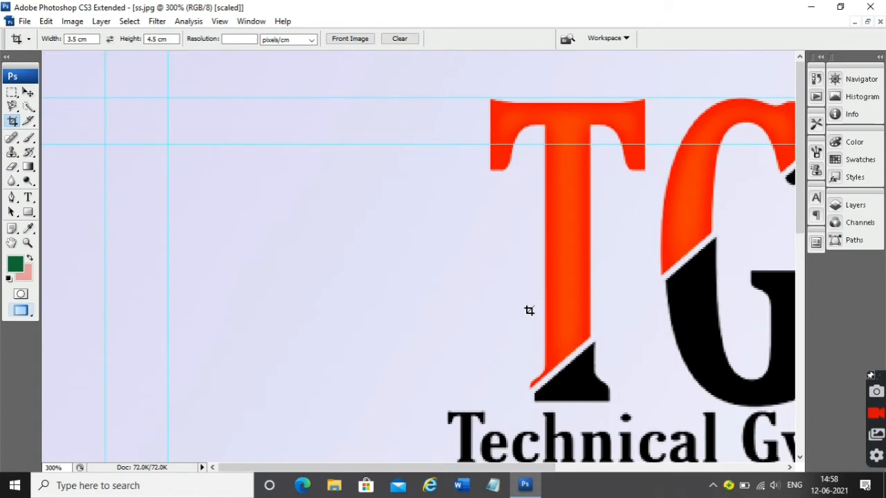
left_click(503, 364, "alt")
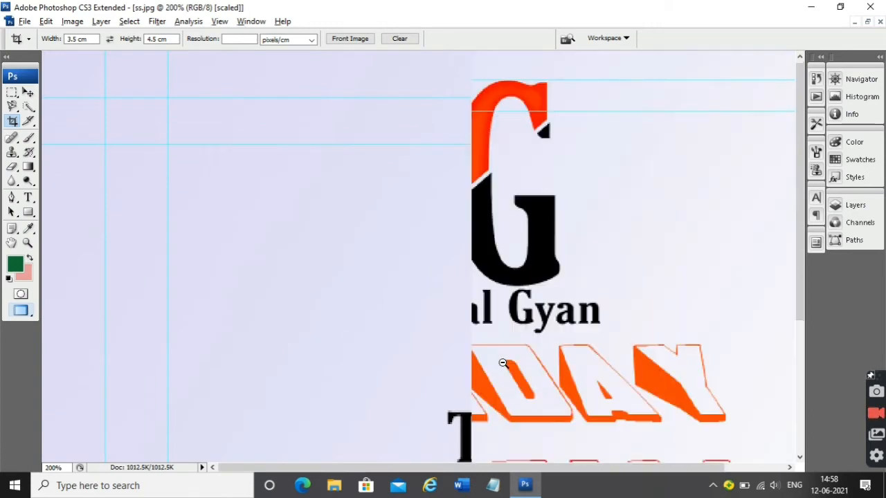
left_click(503, 363, "alt")
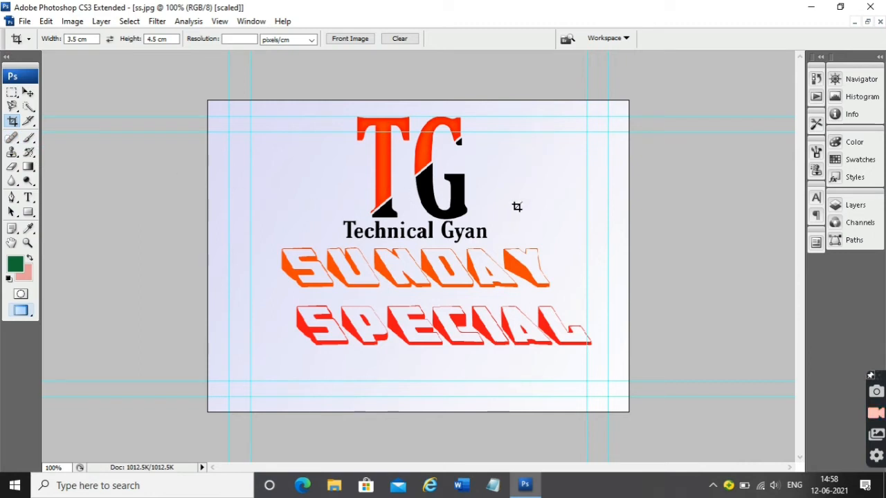
Step: Brush over the last two letters of the Technical Gyan caption and a background spot with the Spot Healing Brush Tool at size 19
left_click(11, 137)
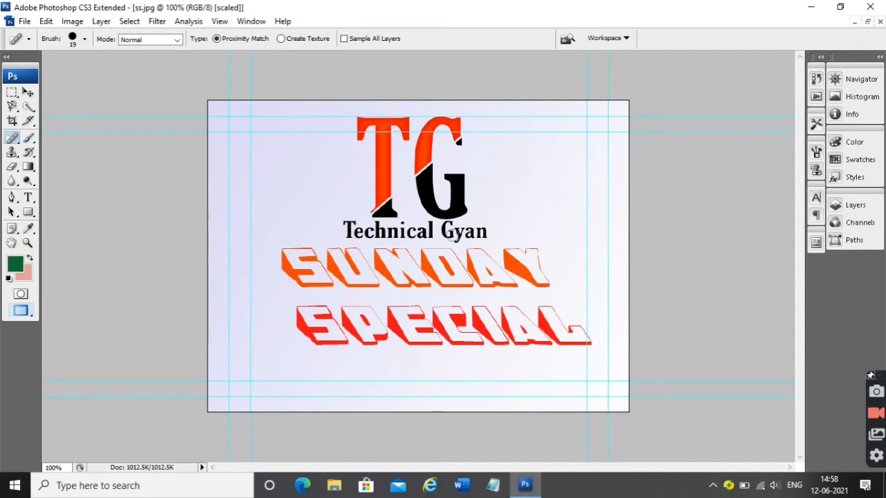
left_click(619, 242, "alt")
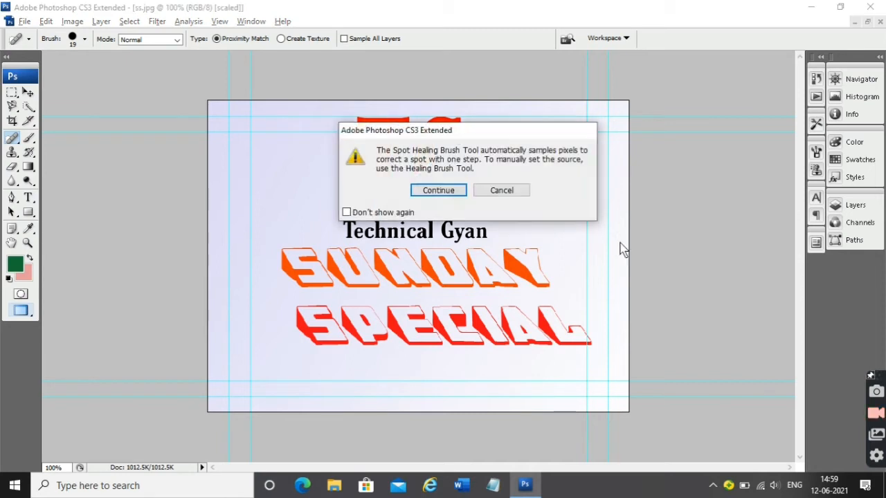
left_click(442, 194)
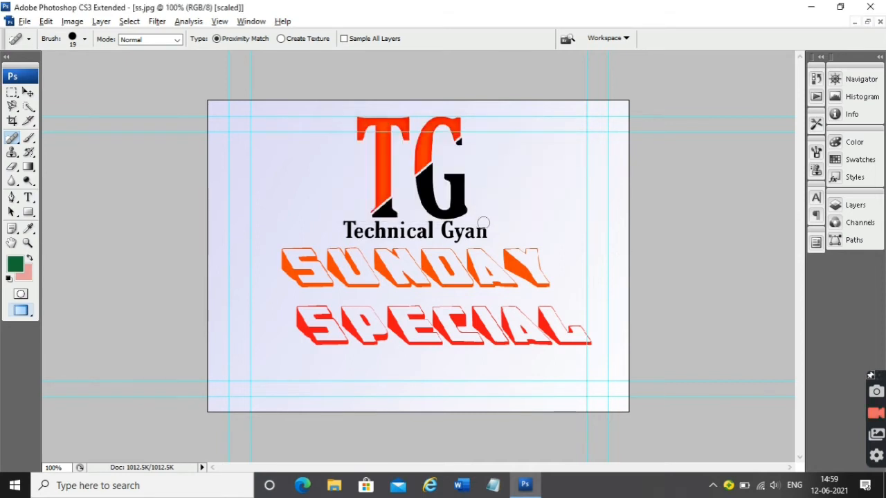
mouse_move(483, 223)
left_mouse_down()
mouse_move(498, 234)
mouse_move(467, 236)
left_mouse_up()
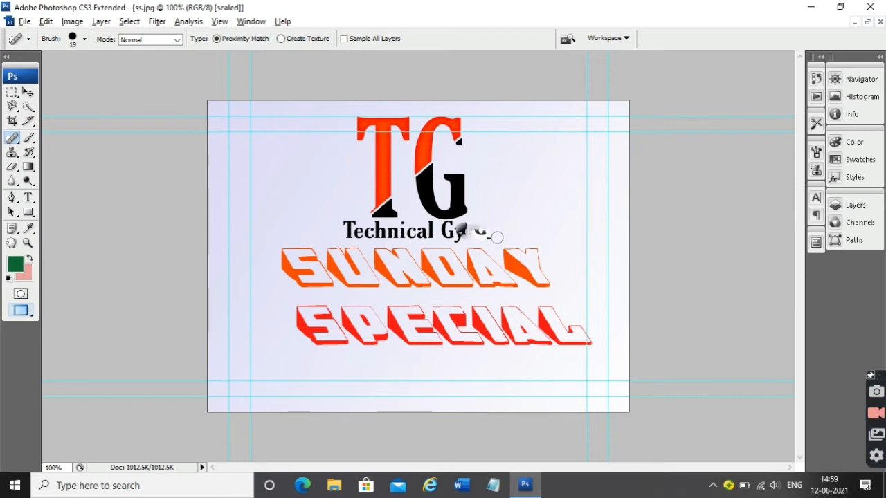
left_click(567, 227, "alt")
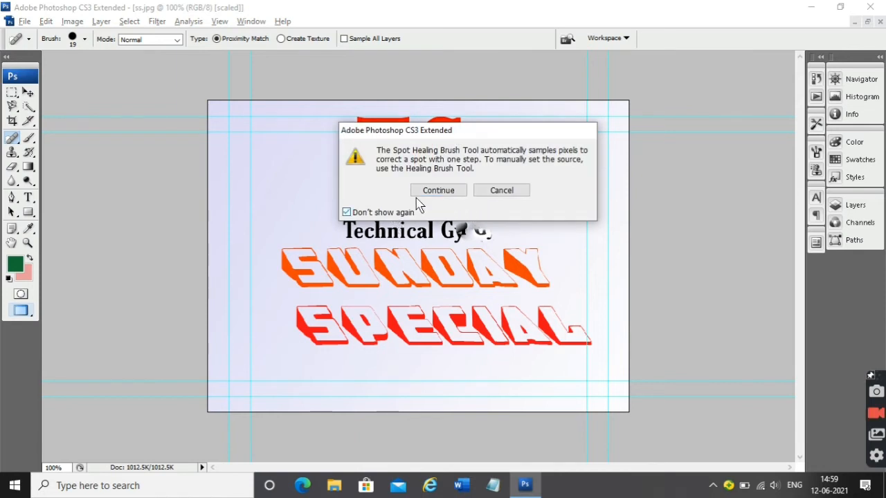
left_click(436, 191)
mouse_move(491, 229)
left_mouse_down()
mouse_move(466, 229)
mouse_move(472, 236)
left_mouse_up()
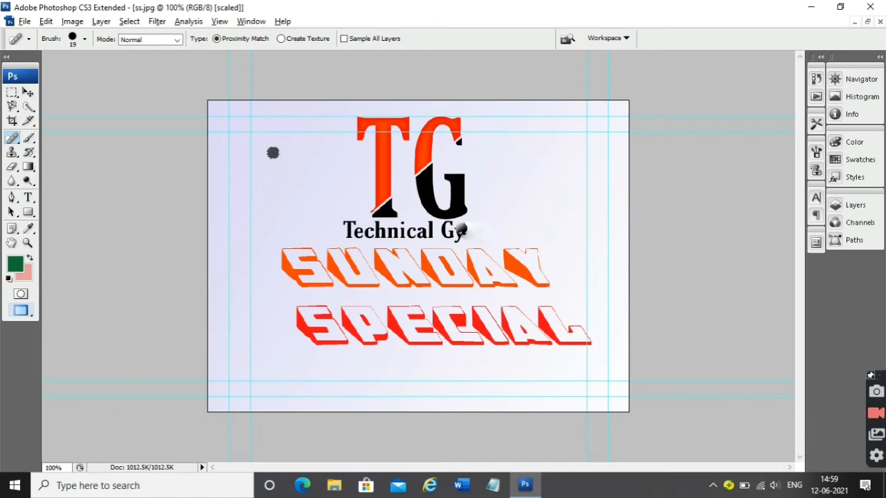
mouse_move(273, 153)
left_mouse_down()
mouse_move(267, 202)
mouse_move(274, 183)
mouse_move(303, 203)
mouse_move(290, 150)
mouse_move(277, 200)
mouse_move(287, 125)
mouse_move(267, 163)
mouse_move(276, 120)
mouse_move(246, 172)
left_mouse_up()
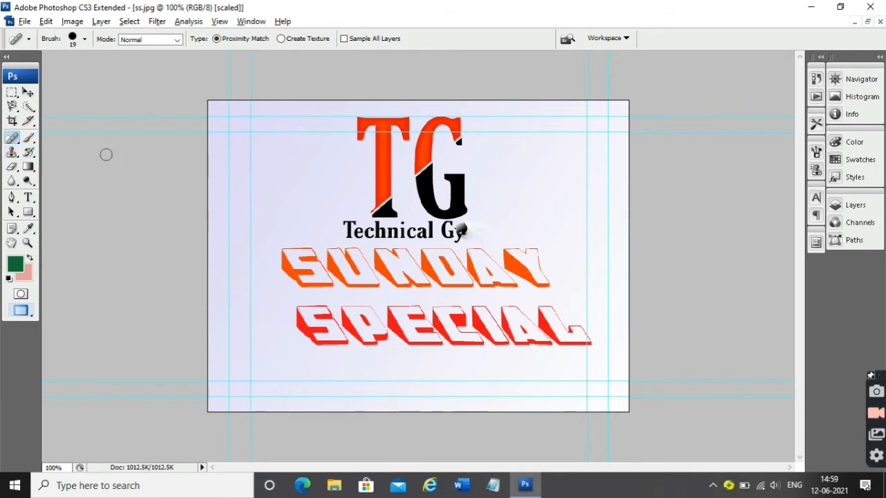
Step: Cover everything after "Tech" in the caption with sampled light background using the Clone Stamp Tool at brush size 21
key("s")
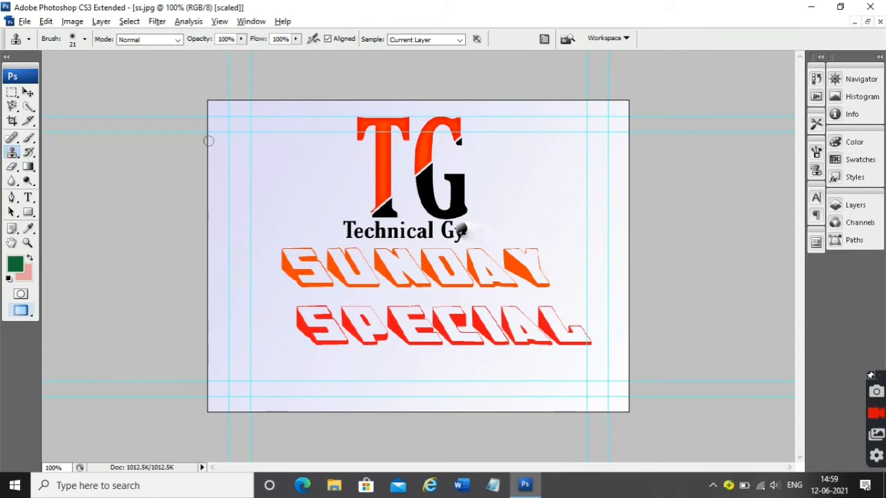
left_click(299, 167)
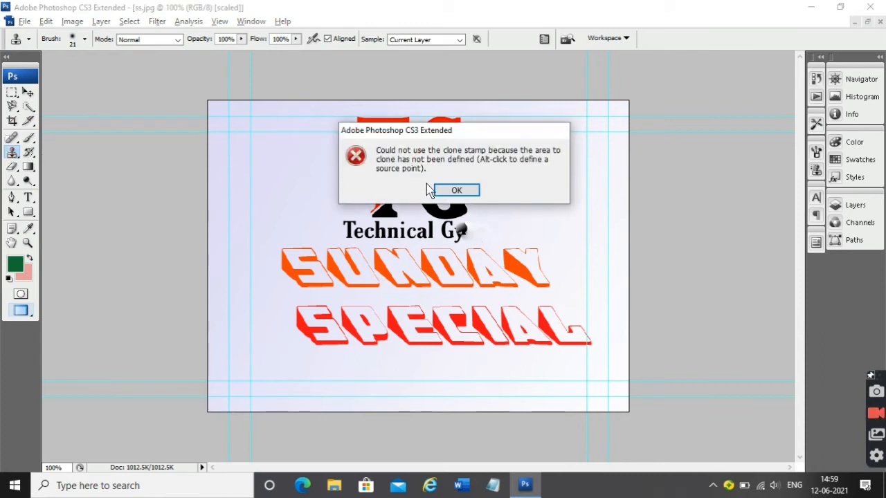
left_click(443, 191)
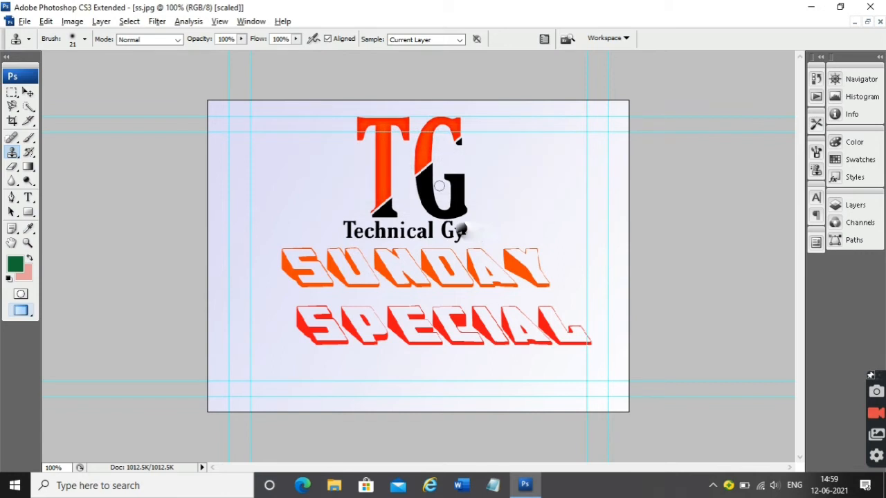
left_click(320, 172)
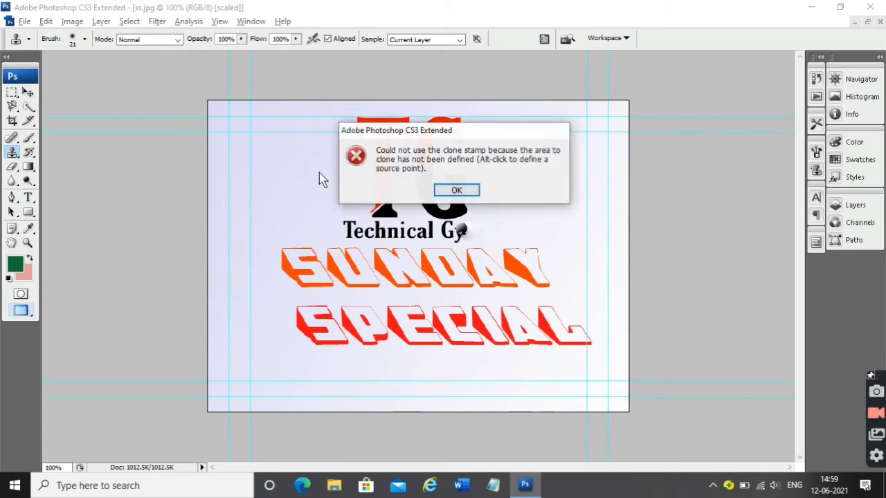
left_click(455, 189)
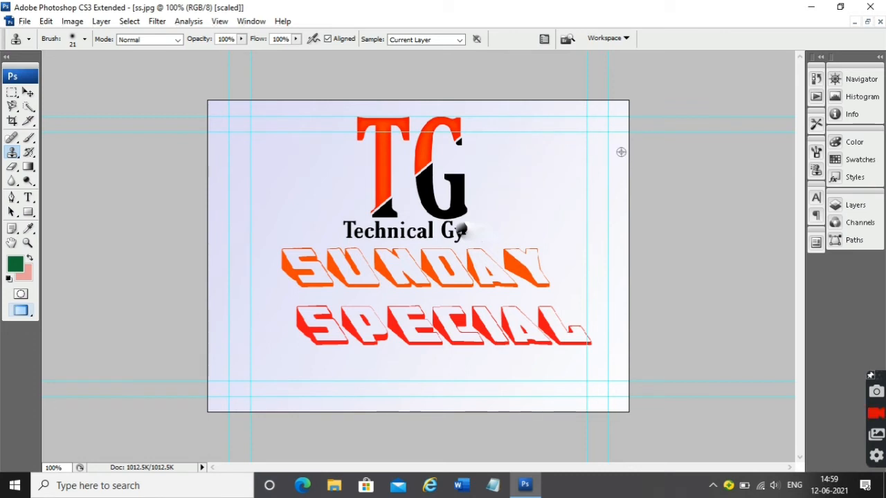
mouse_move(460, 229)
left_mouse_down()
mouse_move(423, 225)
mouse_move(452, 224)
mouse_move(462, 233)
mouse_move(445, 239)
mouse_move(475, 237)
mouse_move(418, 244)
mouse_move(459, 235)
mouse_move(382, 230)
mouse_move(403, 225)
mouse_move(392, 229)
mouse_move(407, 232)
mouse_move(387, 235)
mouse_move(409, 235)
mouse_move(370, 232)
mouse_move(479, 236)
left_mouse_up()
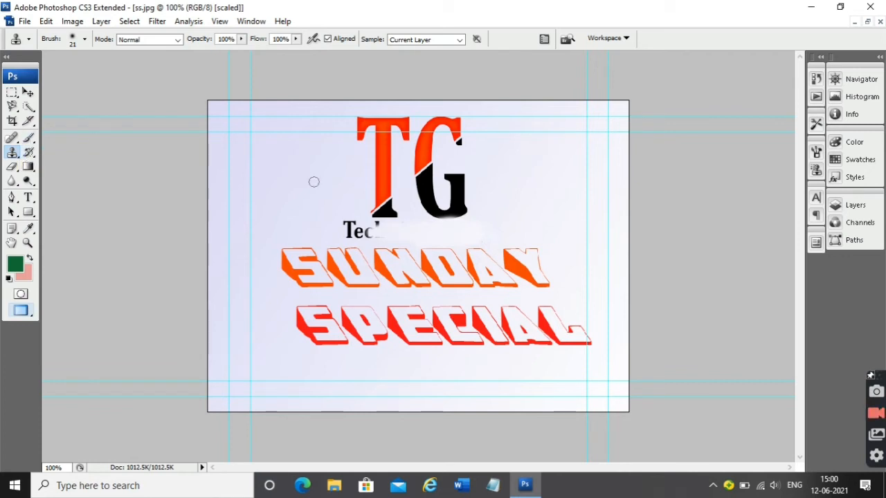
Step: Paint a green blob beside the T with the size 95 Brush Tool, and restore the original background and caption with the History Brush
left_click(29, 138)
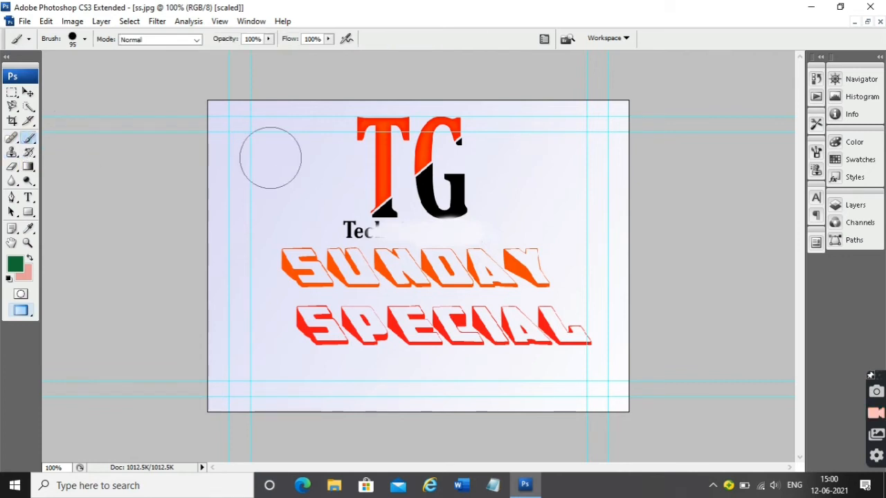
mouse_move(273, 159)
left_mouse_down()
mouse_move(298, 147)
mouse_move(317, 162)
mouse_move(291, 184)
left_mouse_up()
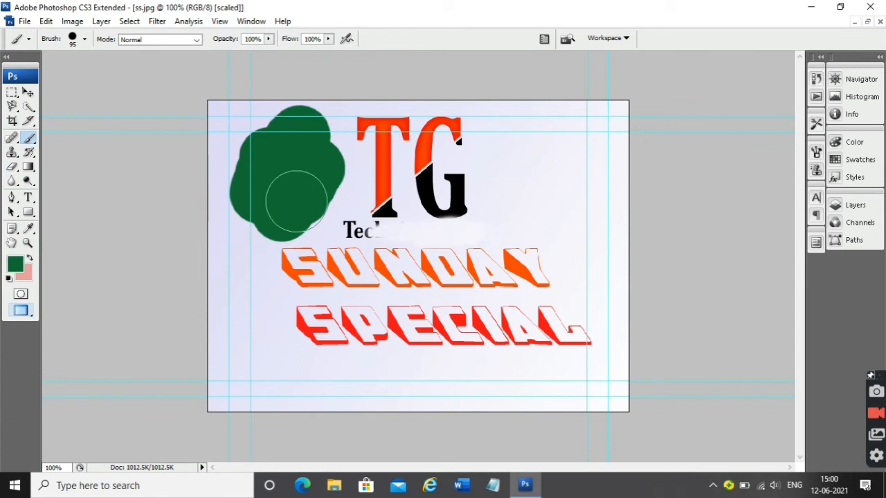
left_click(29, 152)
mouse_move(223, 123)
left_mouse_down()
mouse_move(263, 125)
mouse_move(301, 105)
mouse_move(263, 153)
mouse_move(310, 133)
mouse_move(330, 95)
mouse_move(266, 176)
mouse_move(268, 222)
mouse_move(230, 264)
mouse_move(309, 215)
mouse_move(249, 252)
mouse_move(276, 213)
mouse_move(353, 186)
mouse_move(322, 217)
mouse_move(390, 144)
mouse_move(354, 202)
mouse_move(390, 238)
mouse_move(323, 247)
mouse_move(431, 226)
left_mouse_up()
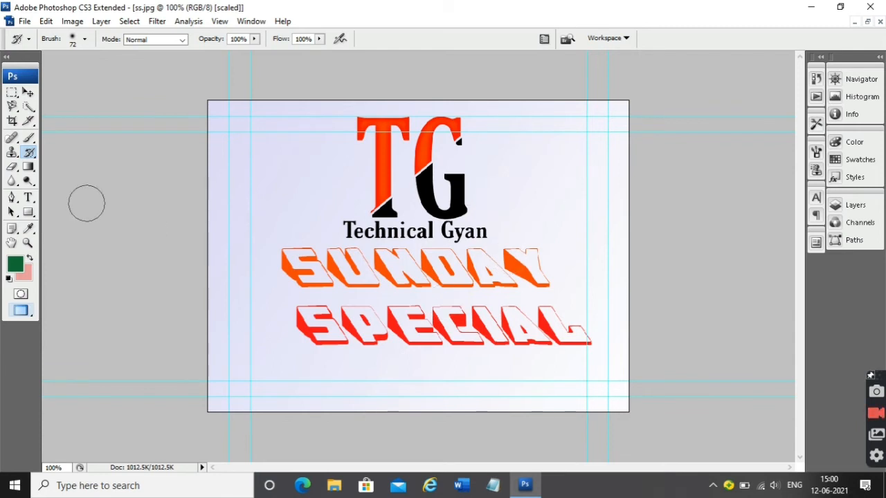
Step: Erase several freehand strokes from the background beside the T with the Eraser Tool at brush size 13
left_click(14, 169)
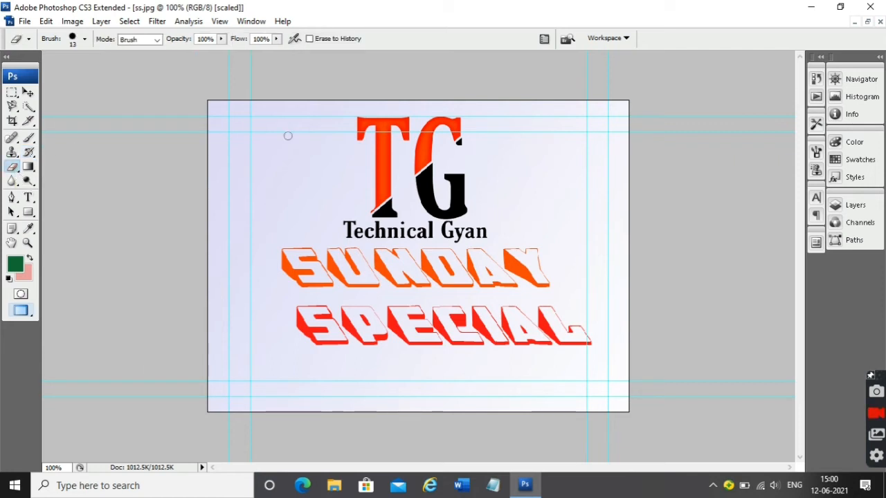
mouse_move(290, 136)
left_mouse_down()
mouse_move(285, 173)
mouse_move(311, 164)
left_mouse_up()
mouse_move(276, 198)
left_mouse_down()
mouse_move(330, 173)
mouse_move(278, 182)
left_mouse_up()
left_click_drag(265, 140, 272, 186)
left_click_drag(259, 117, 282, 153)
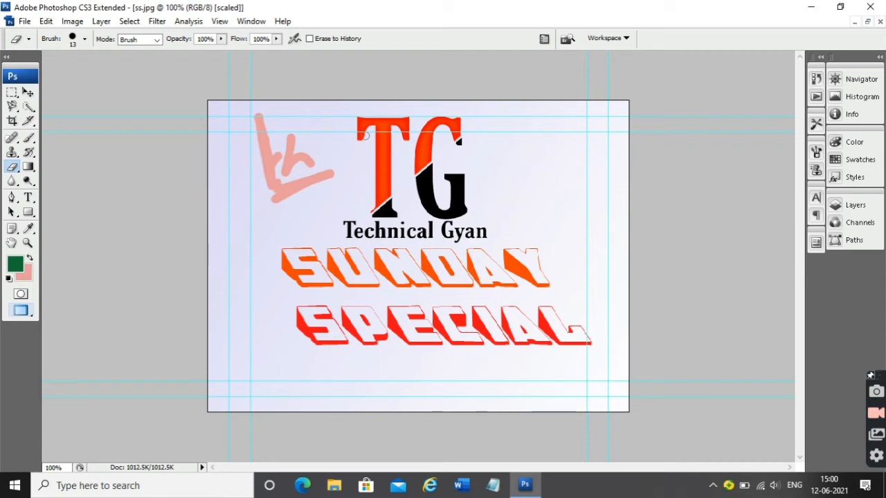
Step: Erase several vertical strokes across the T and G letters with the Eraser Tool at brush size 13
mouse_move(357, 115)
left_mouse_down()
mouse_move(360, 170)
mouse_move(388, 181)
mouse_move(387, 126)
mouse_move(381, 162)
mouse_move(369, 110)
mouse_move(370, 194)
mouse_move(384, 202)
mouse_move(378, 229)
left_mouse_up()
left_click_drag(377, 174, 376, 199)
mouse_move(429, 170)
left_mouse_down()
mouse_move(430, 177)
mouse_move(429, 151)
left_mouse_up()
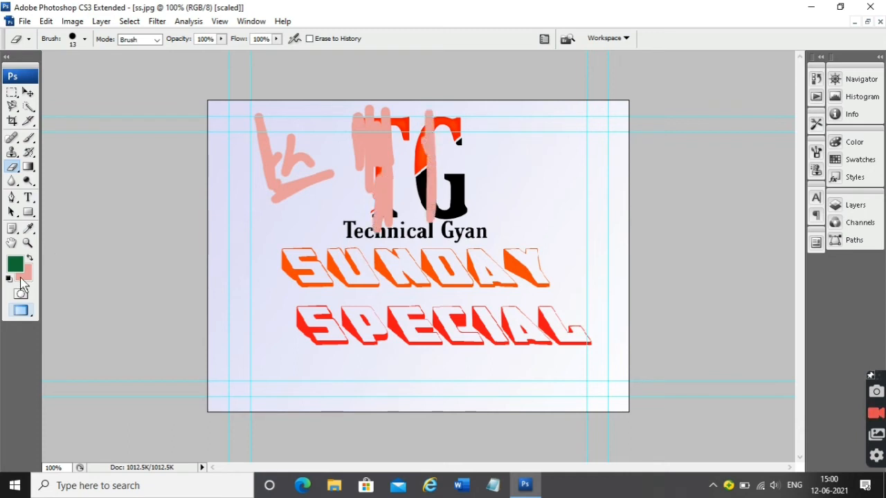
Step: Set the background color to near-white and erase strokes over the pink marks beside the T
left_click(28, 229)
left_click(24, 274)
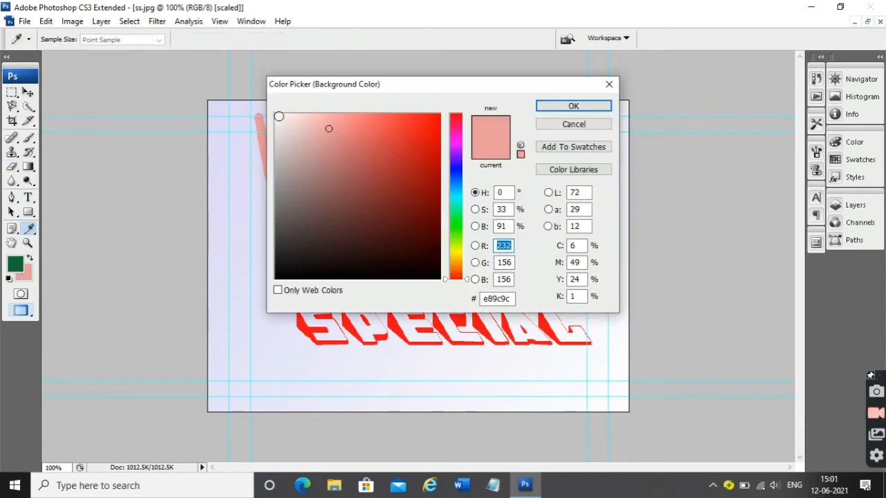
left_click(279, 116)
left_click(574, 106)
key("e")
mouse_move(280, 106)
left_mouse_down()
mouse_move(285, 131)
mouse_move(252, 129)
mouse_move(266, 117)
mouse_move(275, 200)
mouse_move(292, 203)
mouse_move(296, 223)
left_mouse_up()
Step: Restore the erased background and TG letters with the History Brush at size 72
left_click(29, 152)
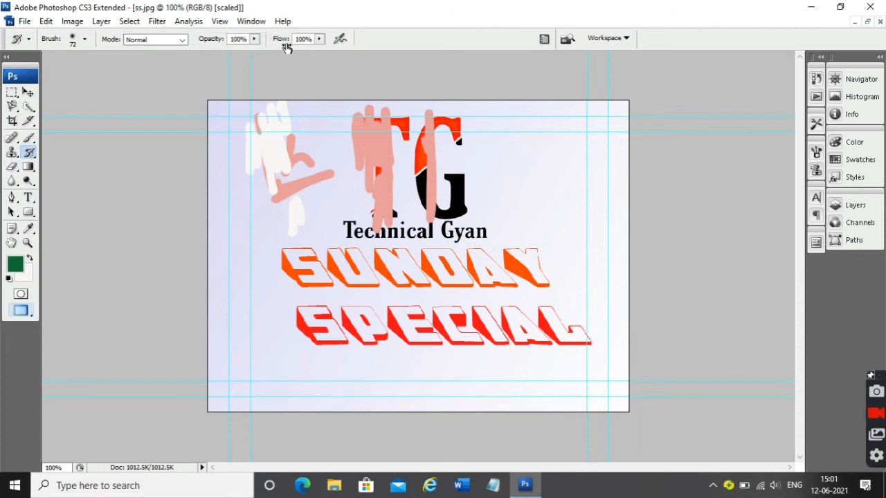
left_click_drag(257, 109, 287, 169)
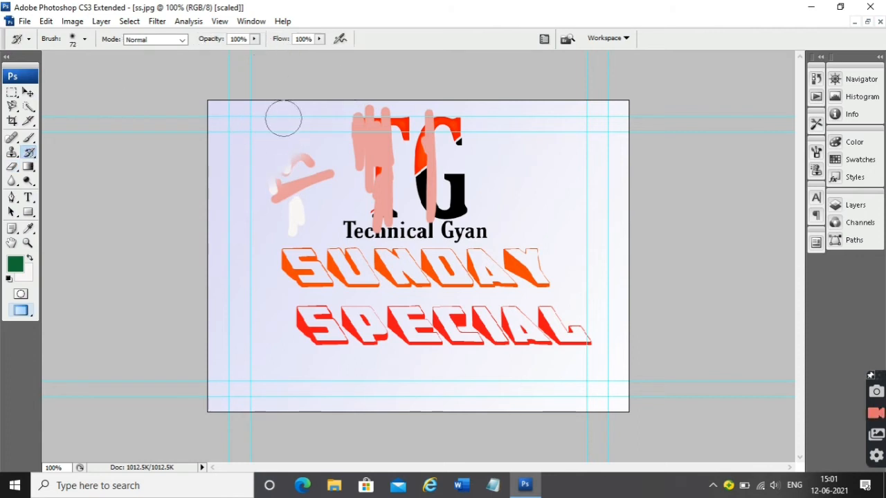
mouse_move(283, 118)
left_mouse_down()
mouse_move(270, 209)
mouse_move(294, 180)
mouse_move(330, 214)
mouse_move(366, 203)
mouse_move(379, 229)
mouse_move(441, 198)
mouse_move(436, 132)
mouse_move(289, 205)
mouse_move(316, 120)
mouse_move(432, 83)
left_mouse_up()
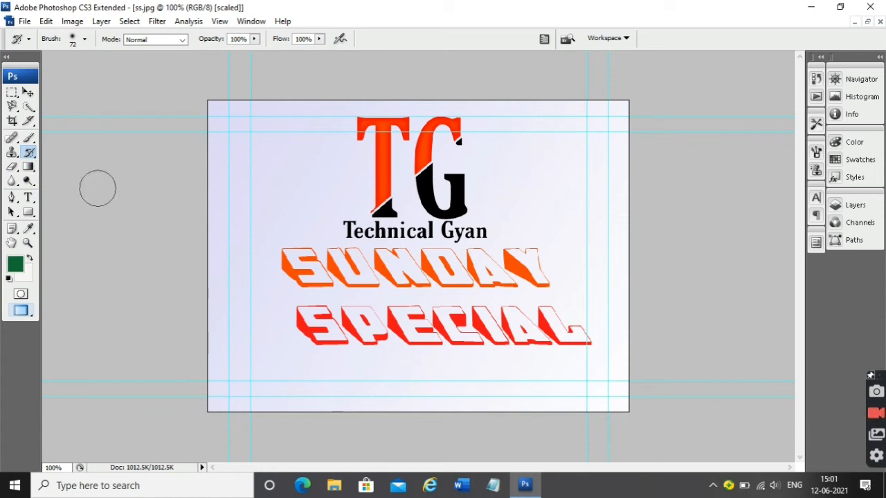
Step: Fill the image with a green-to-white linear gradient running diagonally from the lower-left to the upper-right corner
left_click(28, 167)
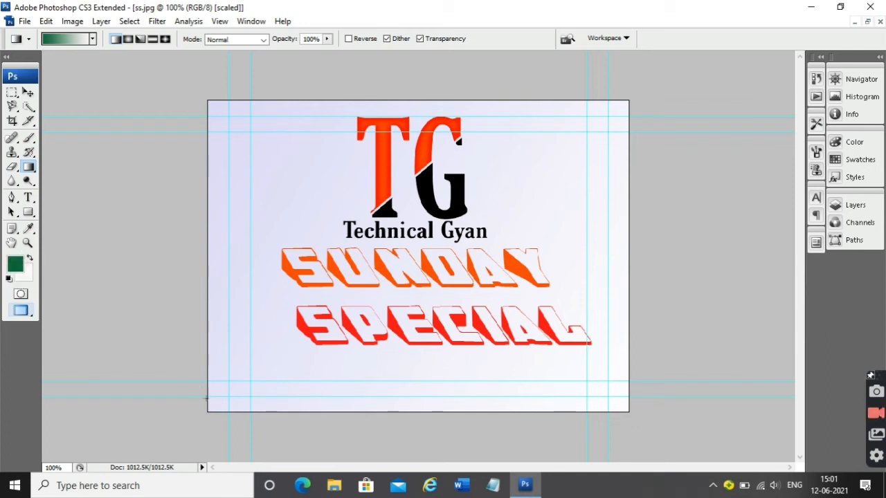
left_click_drag(209, 410, 627, 104)
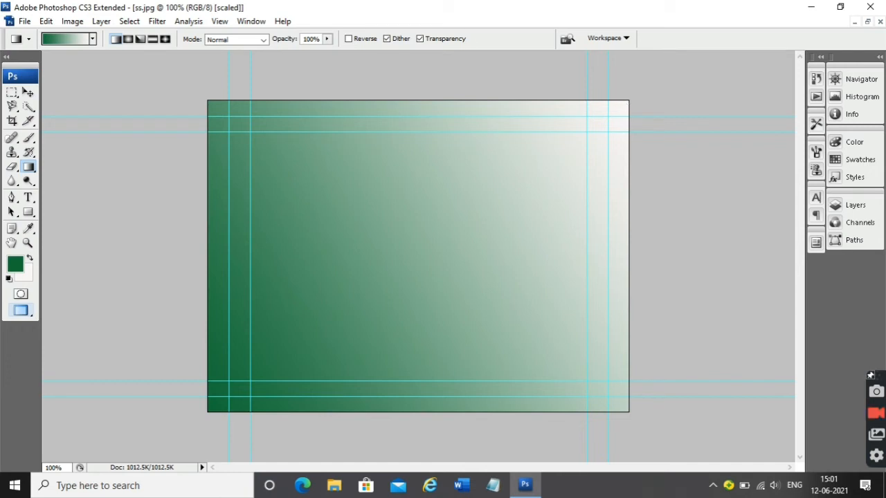
Step: Restore the logo image from under the gradient with the History Brush, enlarging the brush to 257 px
left_click(29, 152)
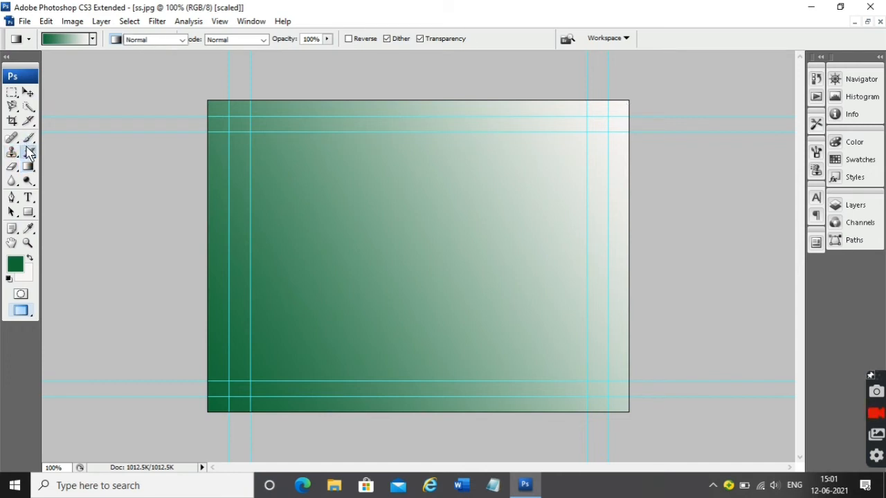
left_click_drag(203, 103, 146, 249)
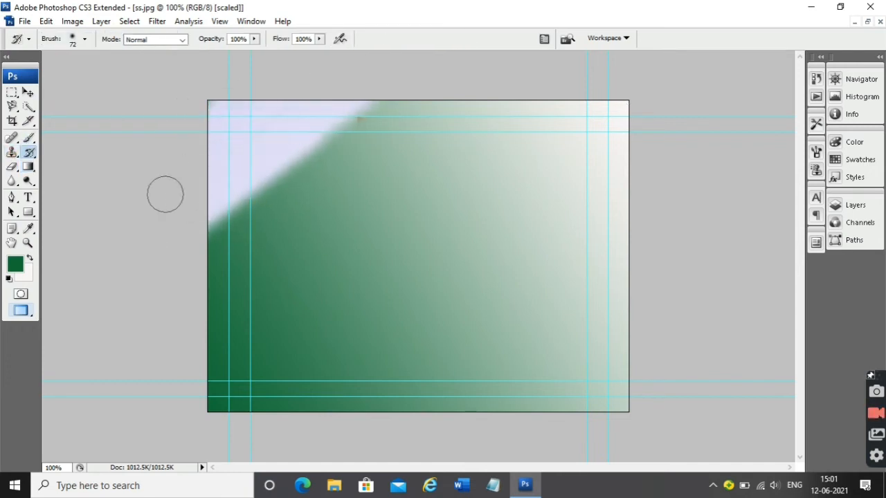
left_click(84, 39)
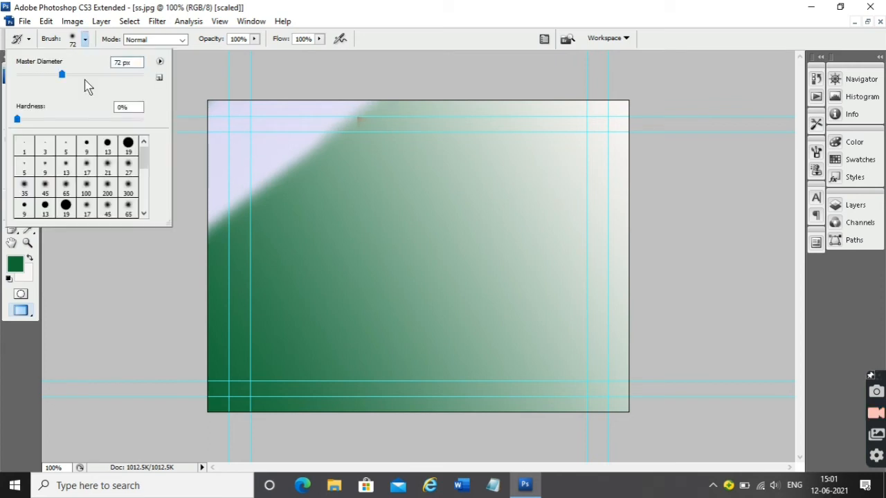
left_click_drag(59, 74, 117, 81)
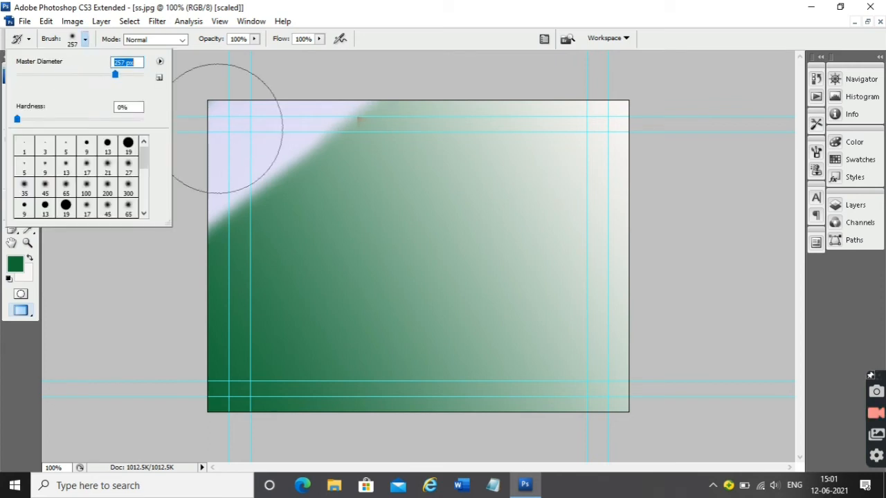
mouse_move(288, 151)
left_mouse_down()
mouse_move(276, 214)
mouse_move(325, 166)
left_mouse_up()
mouse_move(281, 183)
left_mouse_down()
mouse_move(485, 187)
mouse_move(652, 160)
mouse_move(540, 270)
mouse_move(478, 353)
mouse_move(660, 374)
mouse_move(257, 336)
mouse_move(221, 323)
mouse_move(228, 408)
mouse_move(101, 233)
left_mouse_up()
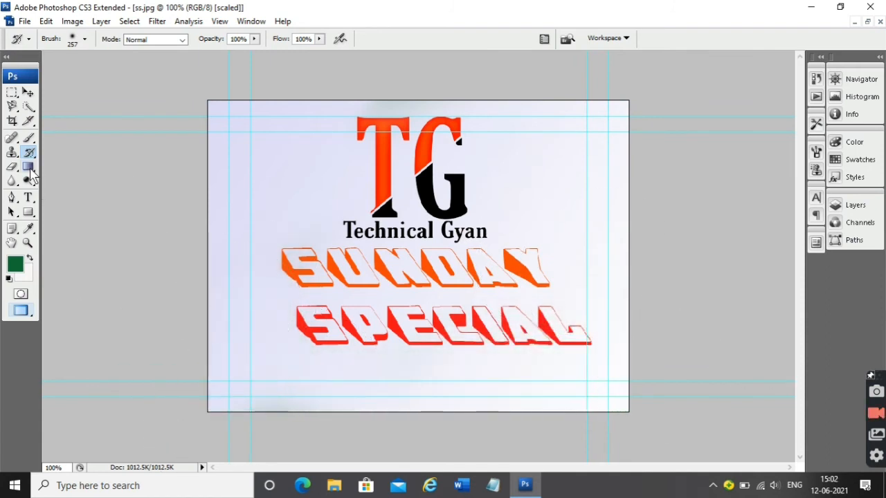
Step: Blur the Technical Gyan caption with the Blur Tool at size 112 and 50% strength, and restore it with the History Brush
left_click(13, 182)
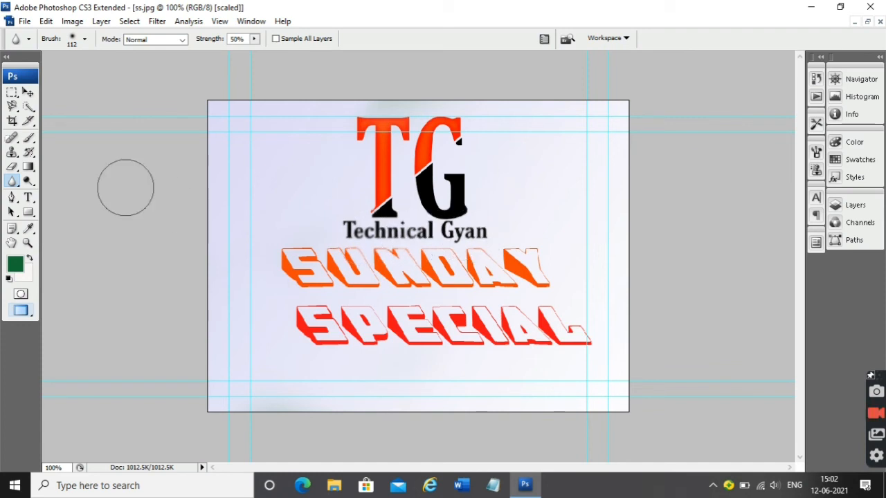
left_click(29, 153)
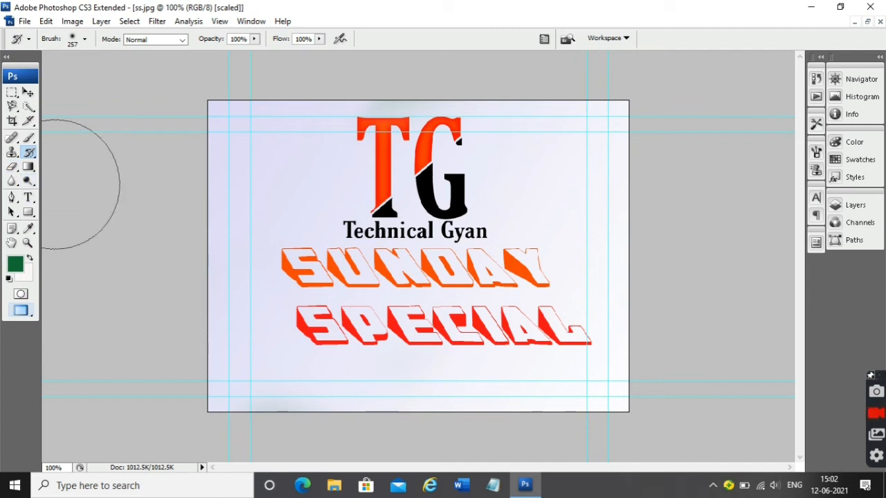
Step: Lighten the area around the start of the caption with the Dodge Tool at size 26, Midtones range, 50% exposure
left_click(28, 182)
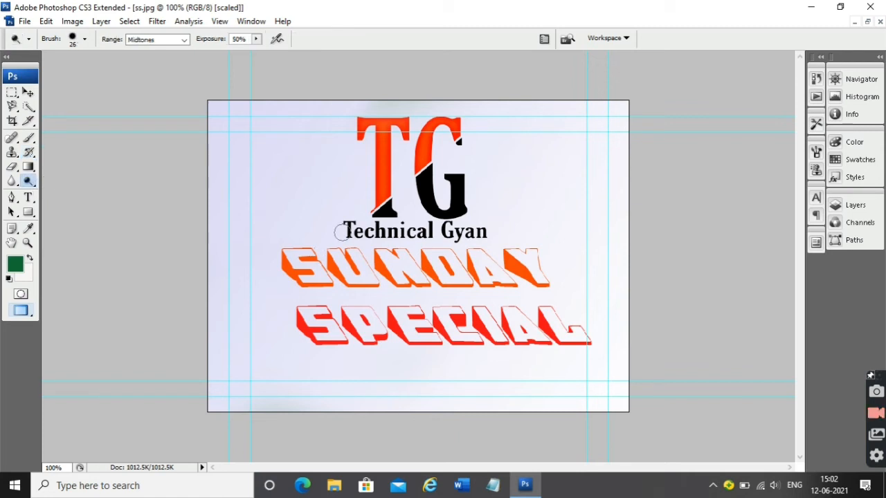
left_click_drag(355, 223, 359, 230)
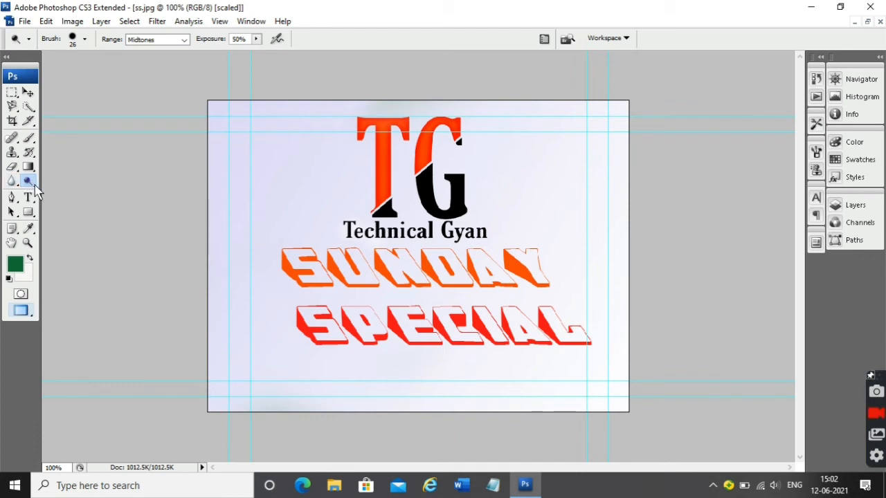
right_click(35, 186)
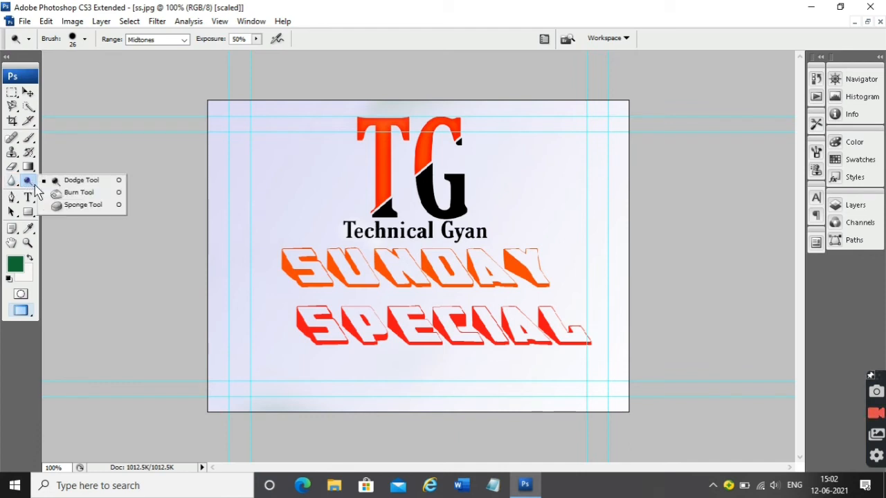
left_click(81, 182)
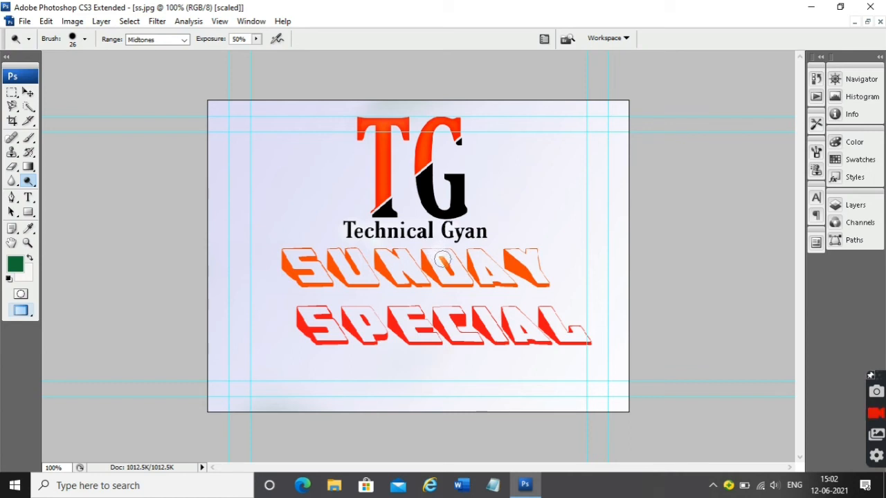
Step: Darken the D of SUNDAY with the Burn Tool at size 65, Midtones range, 50% exposure
right_click(33, 183)
left_click(69, 203)
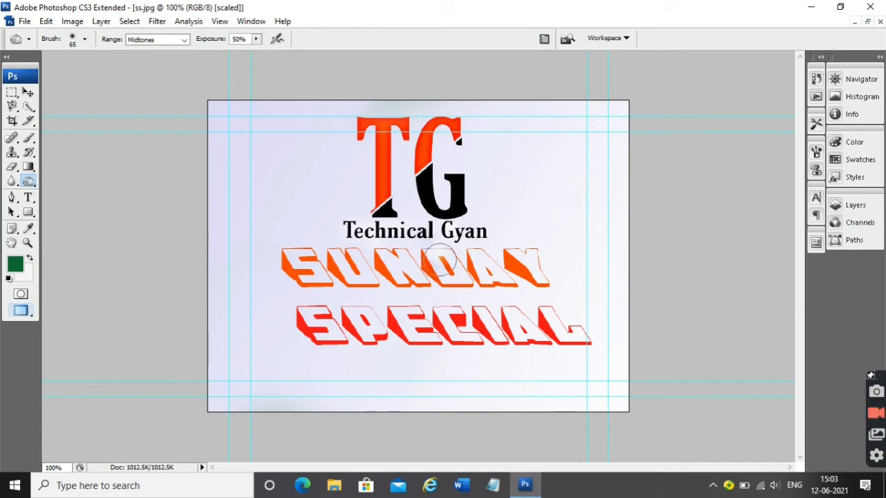
left_click_drag(440, 260, 436, 253)
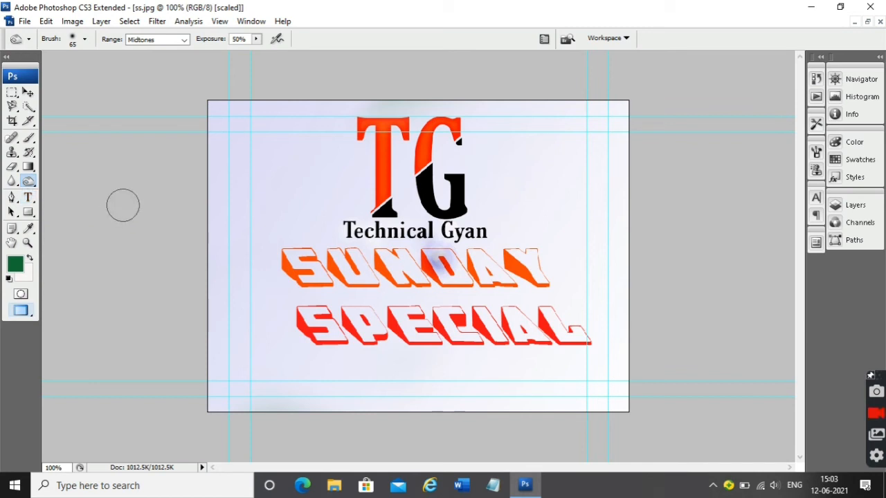
Step: Add orange 72 pt Wedgie text over SUNDAY, clearing the trial letters and entering only "u"
left_click(28, 197)
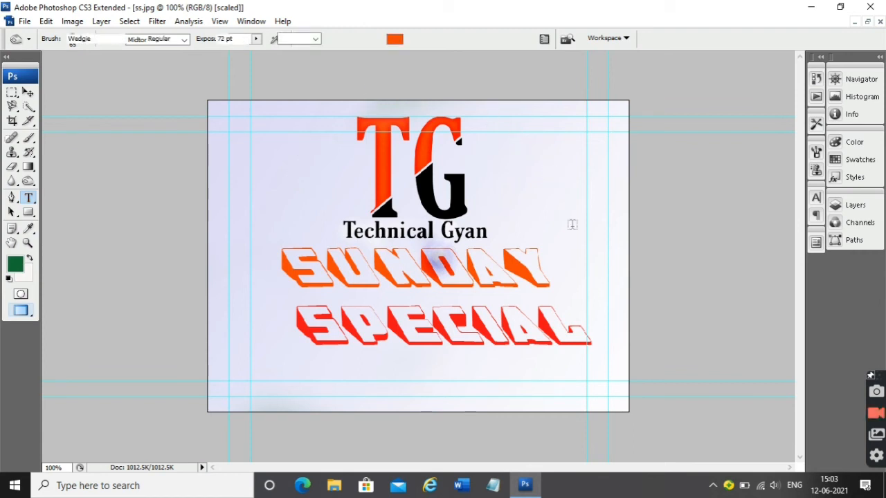
left_click(577, 292)
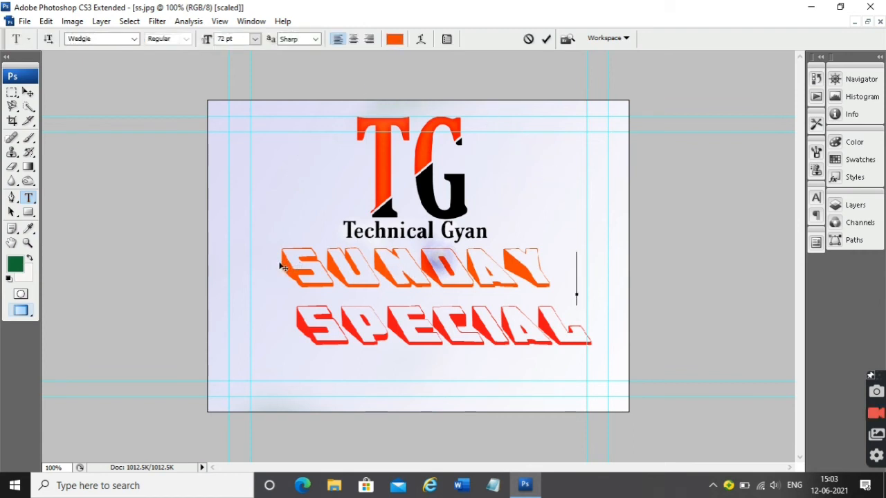
left_click_drag(288, 366, 45, 365)
type("HKIHKIHKI")
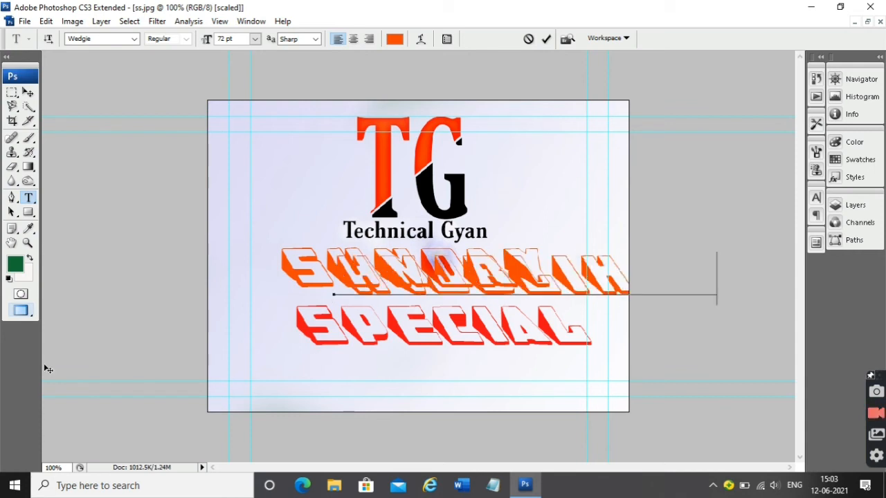
key("BackSpace")
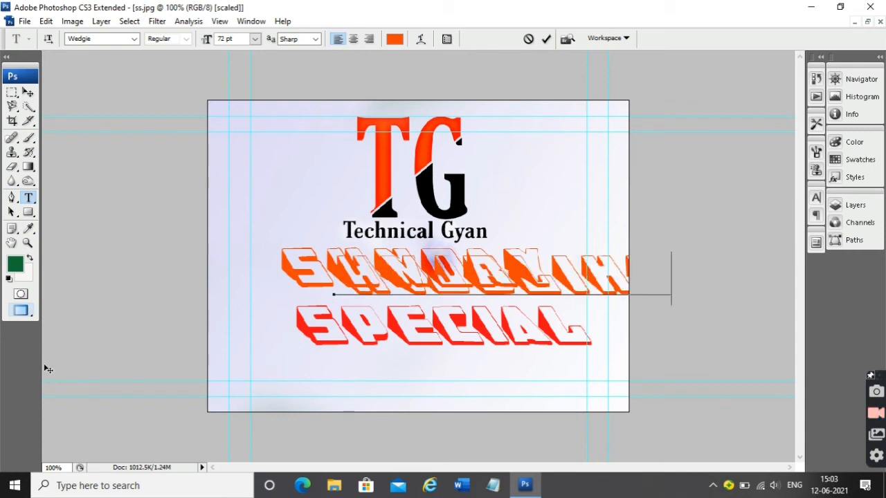
key("Home")
key("Escape")
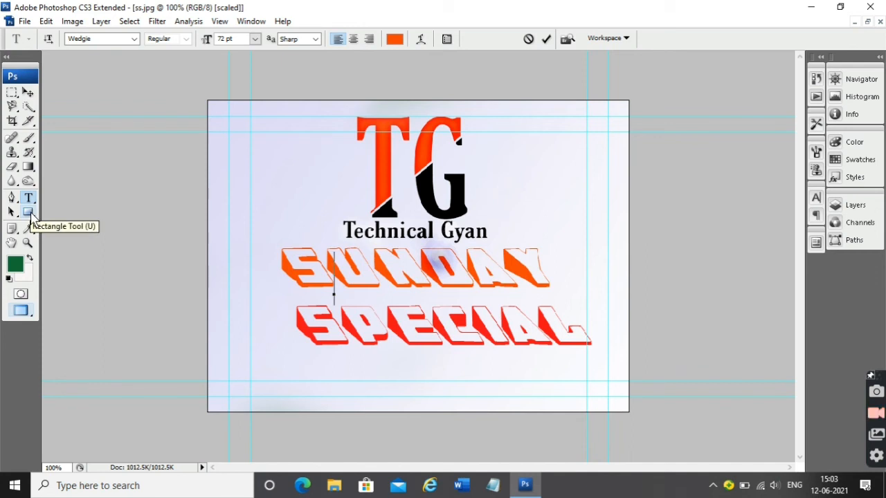
type("u")
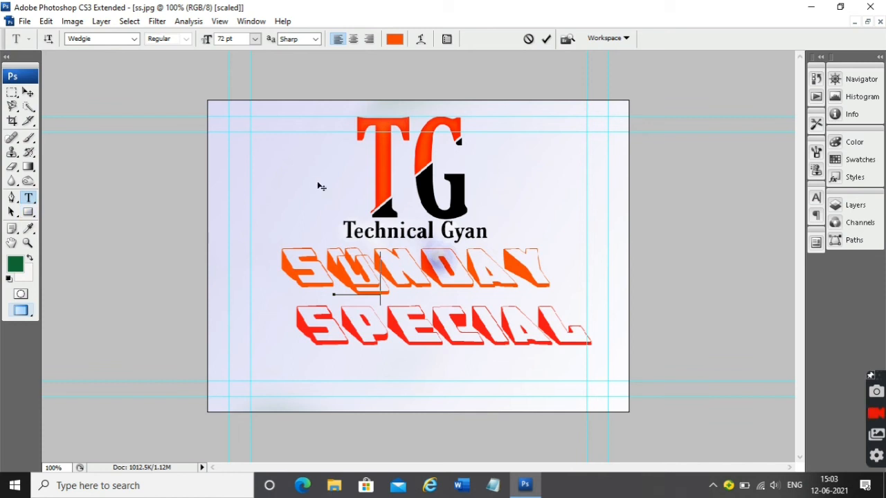
Step: Draw a dark green rectangle in the background beside the T with the Rectangle Tool
left_click(31, 213)
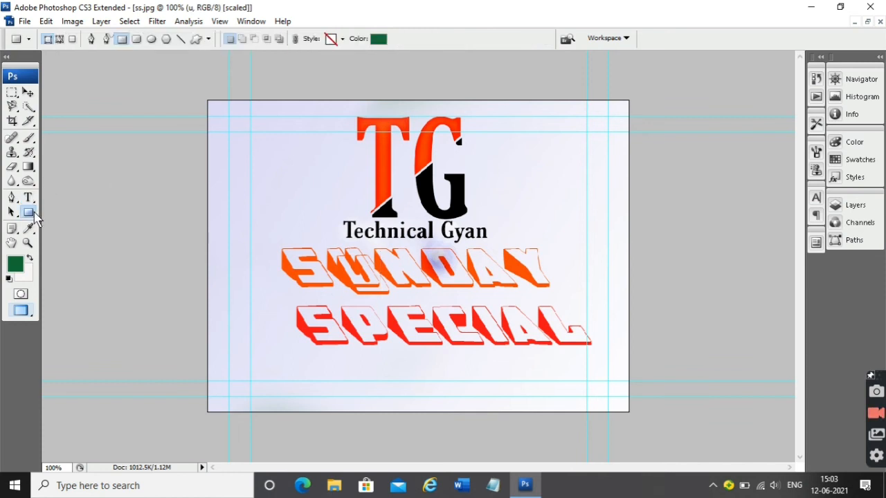
right_click(32, 215)
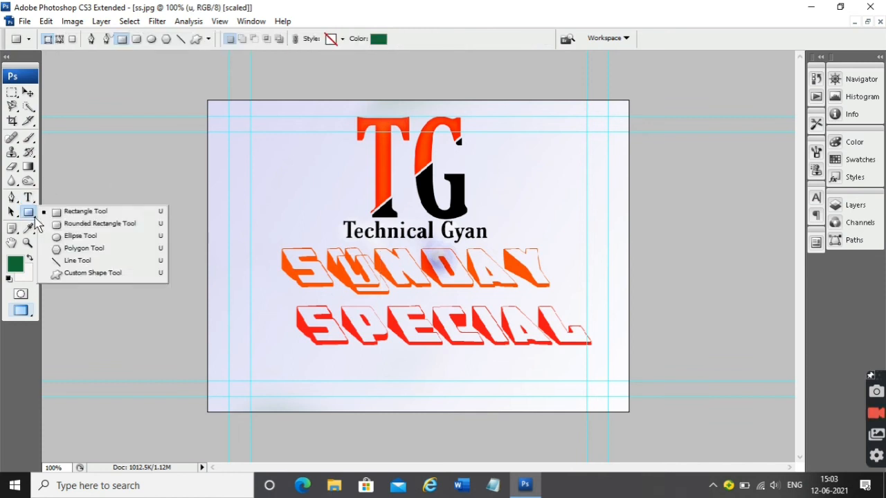
left_click(70, 214)
left_click_drag(261, 146, 359, 213)
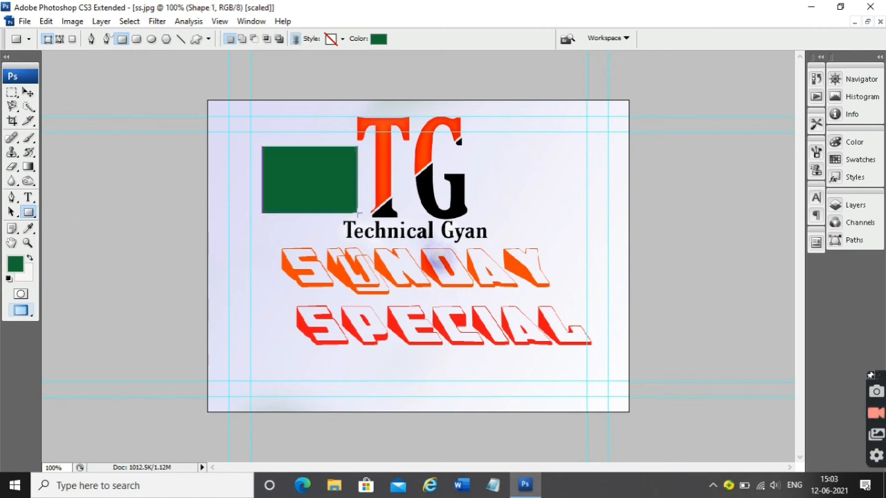
Step: Recolor the rectangle bright green (3bf786) and return it to the dark green foreground color
left_click(379, 40)
left_click(400, 119)
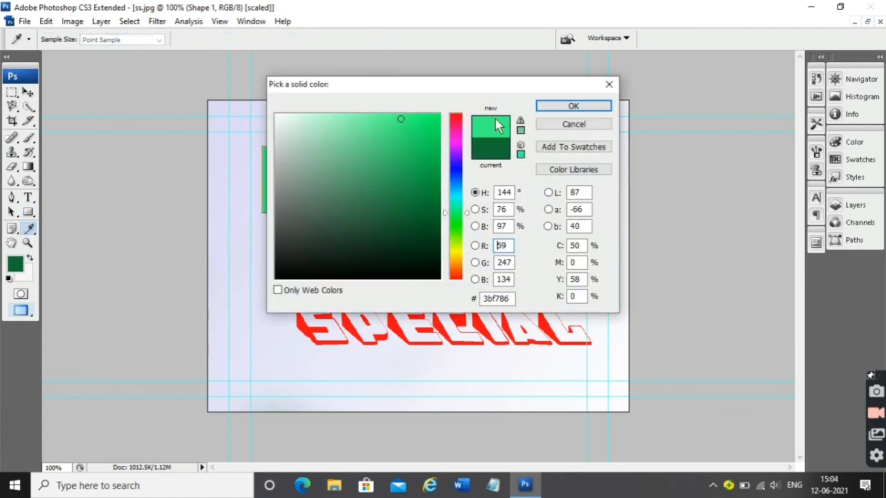
left_click(573, 106)
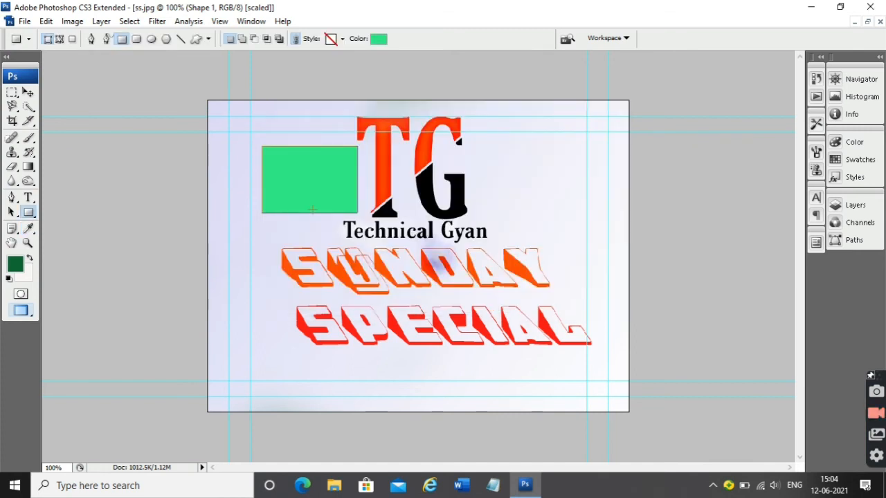
key("alt+BackSpace")
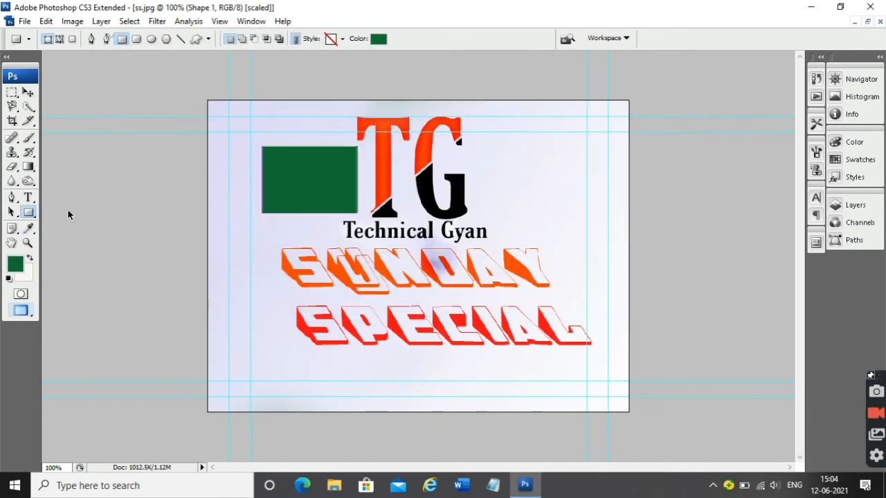
Step: Place a note over the S of SPECIAL and enter "dzggfhd" in it
left_click(11, 229)
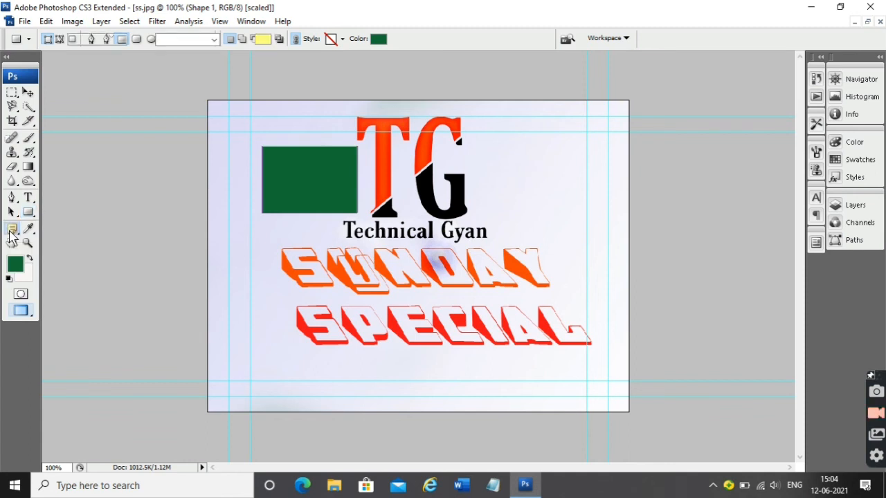
left_click_drag(221, 285, 331, 350)
type("dzggfhd")
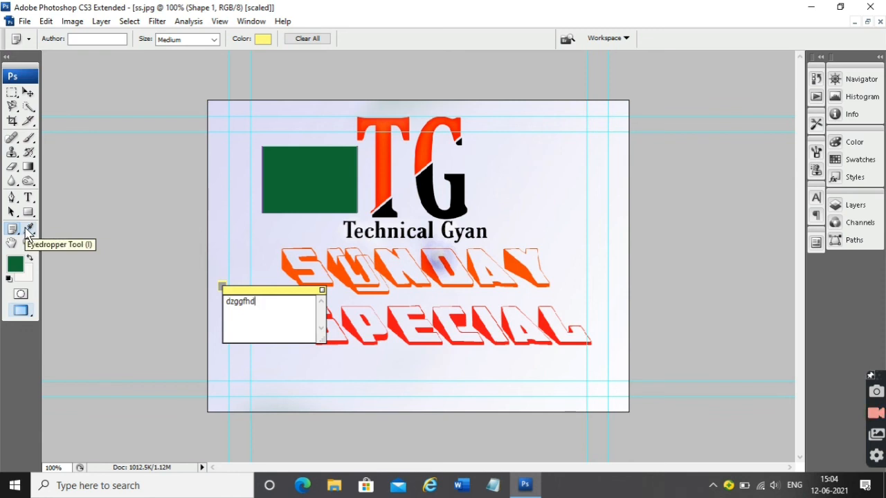
Step: Sample orange and red from the lettering and lavender from the background with the Eyedropper Tool, finishing with black as the foreground color
left_click(29, 229)
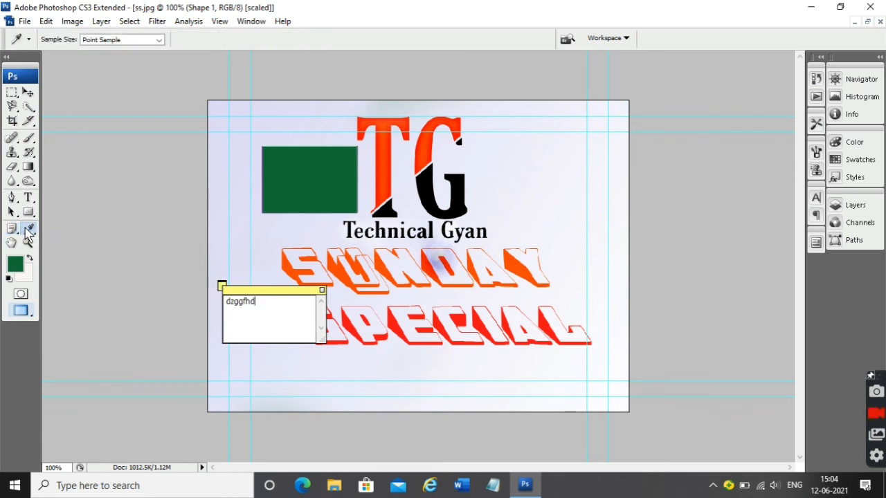
left_click(389, 164)
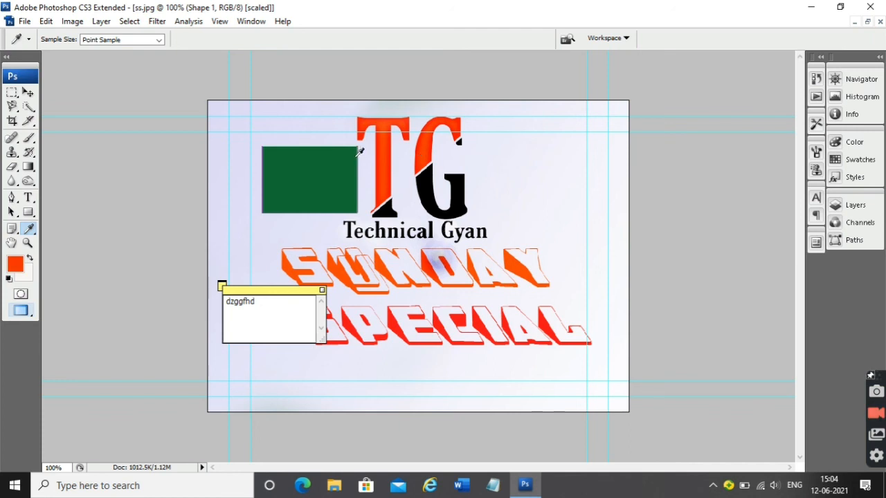
left_click(356, 154)
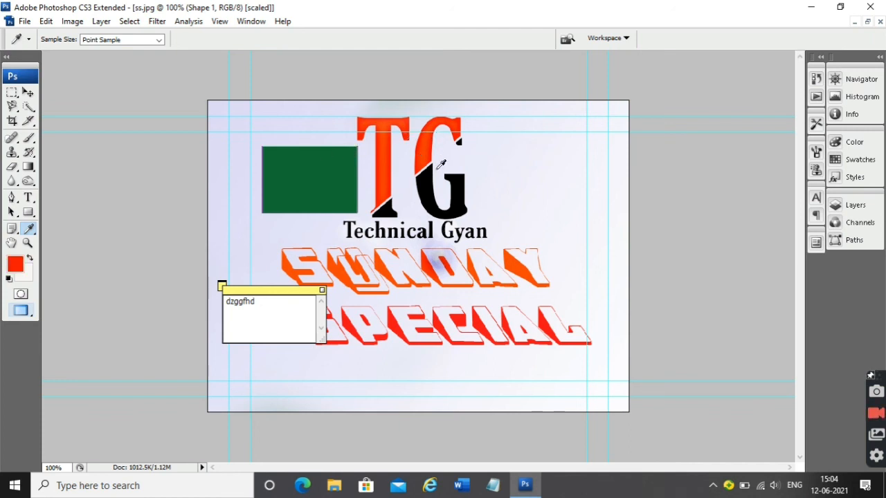
left_click(440, 257)
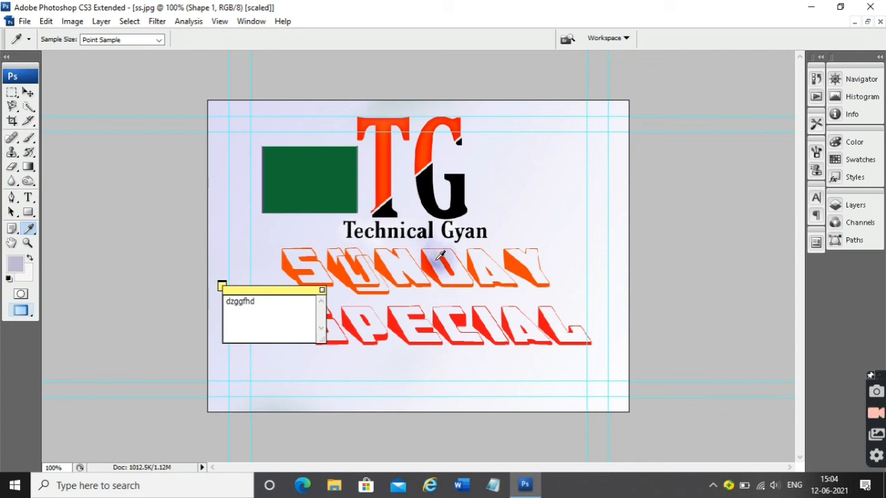
left_click(484, 276)
key("d")
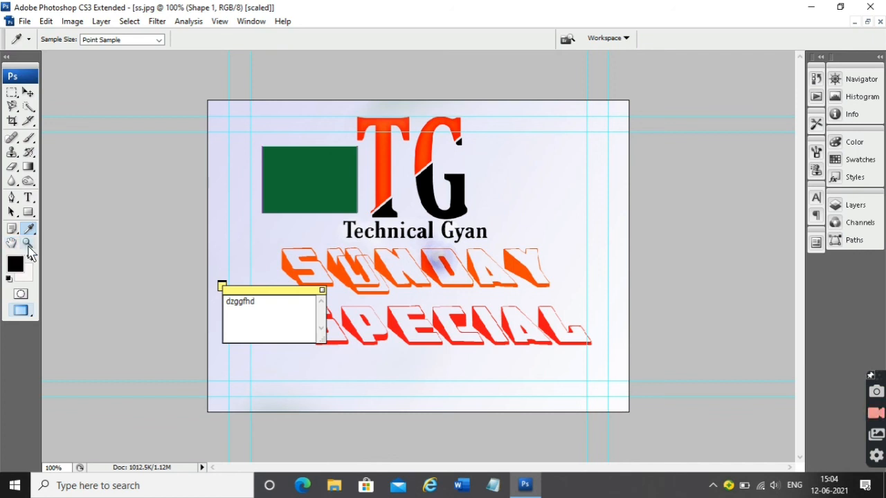
Step: Magnify the SUNDAY lettering to 400% with the Zoom Tool and zoom back out to 100%
left_click(28, 244)
left_click(226, 251)
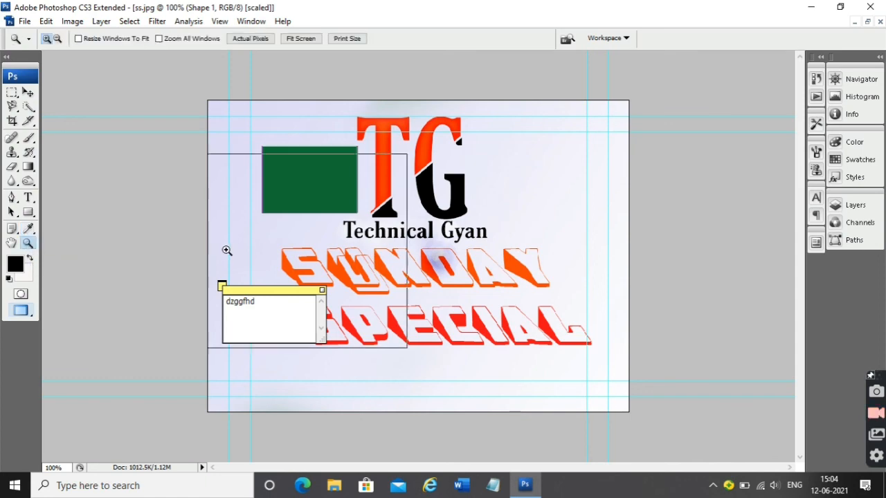
left_click(226, 250)
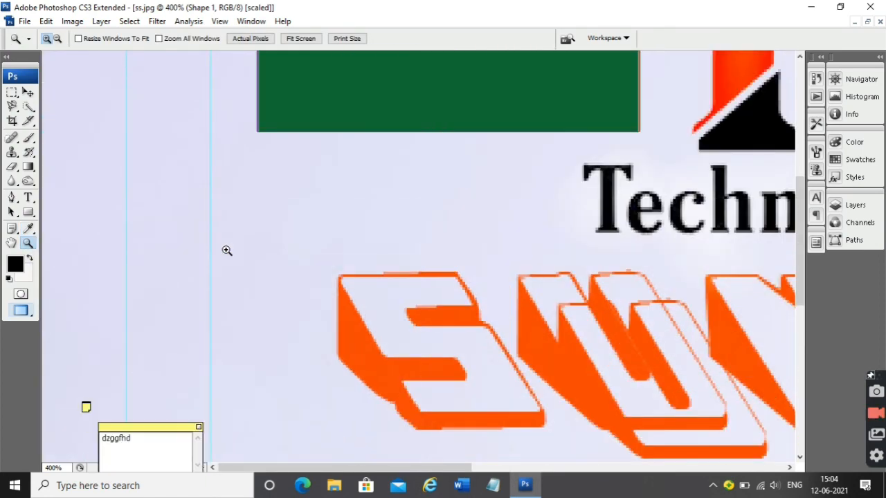
left_click(330, 269)
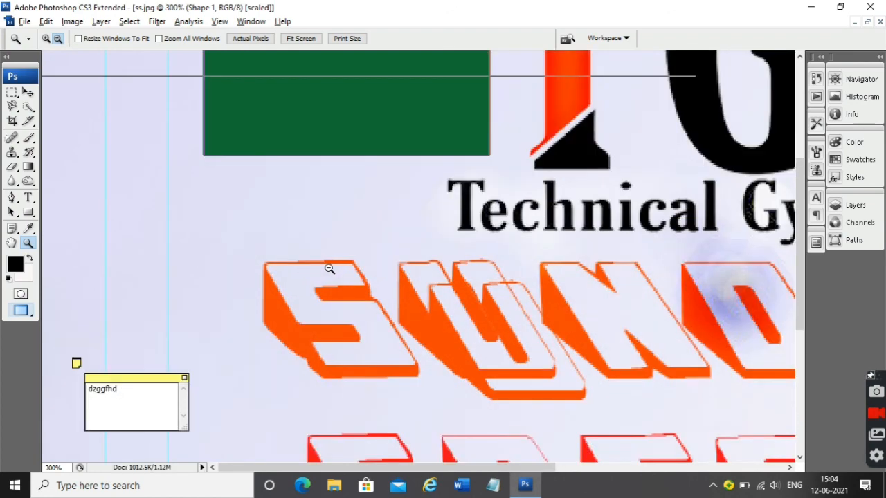
left_click(329, 268)
left_click(329, 269, "alt")
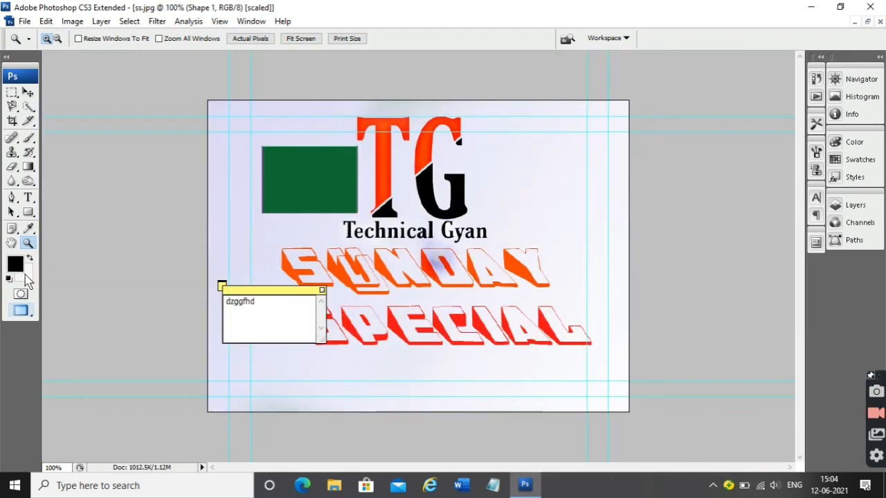
Step: Set the background color to black (000000)
left_click(25, 275)
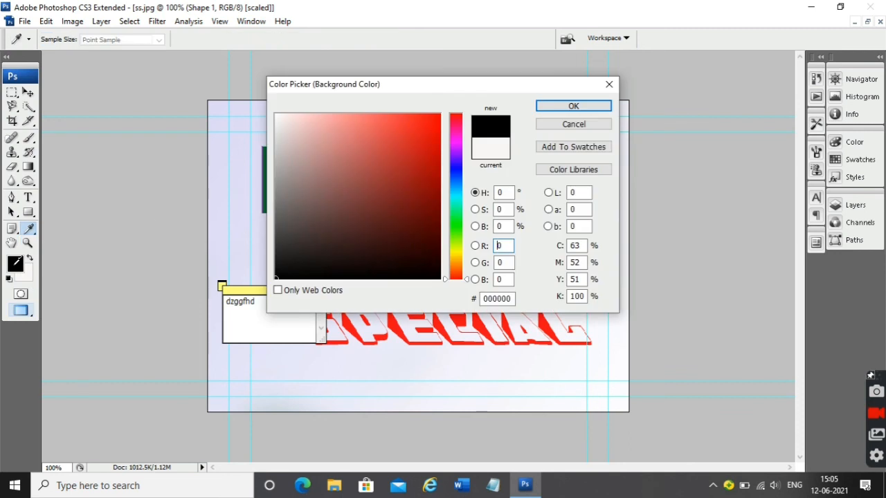
left_click(549, 106)
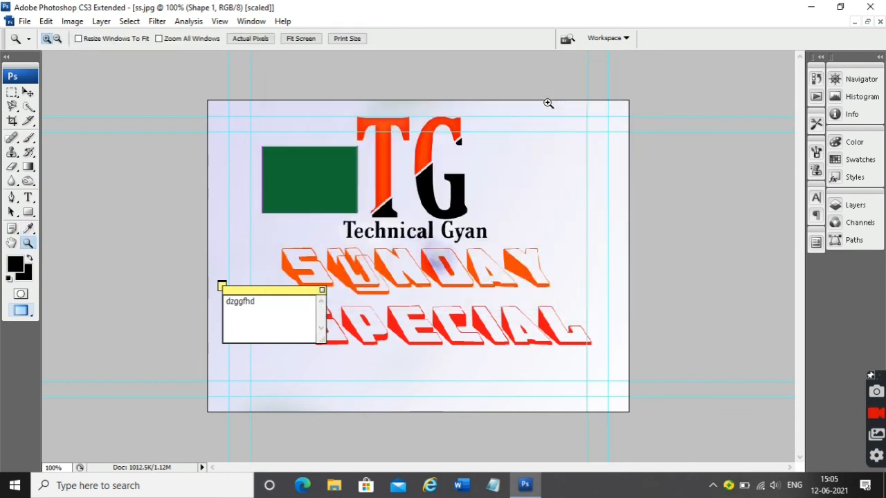